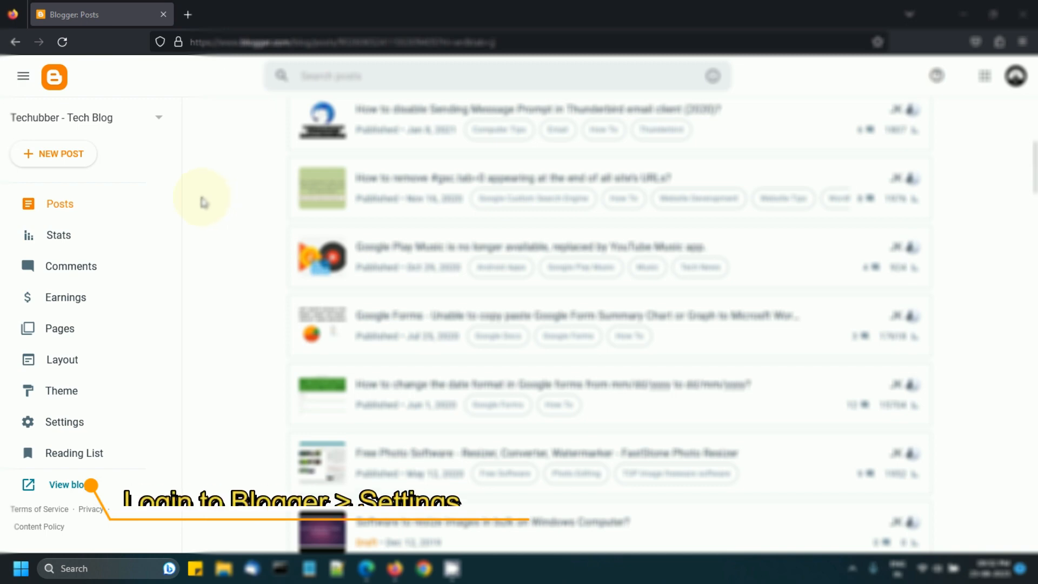
- Open the settings page of the Techubber - Tech Blog in Blogger
scroll(212, 205, down, 4)
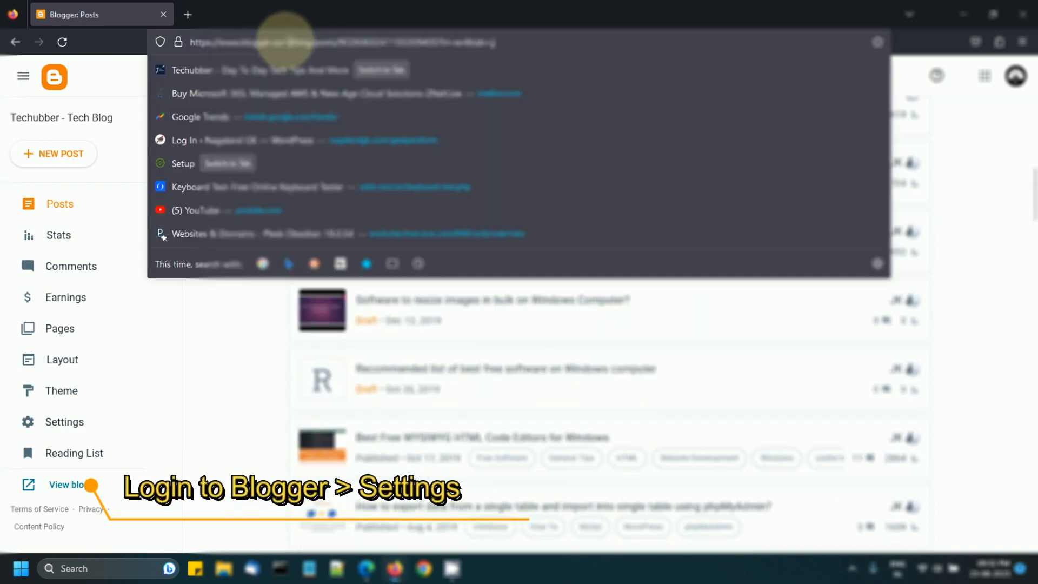
drag(291, 42, 190, 43)
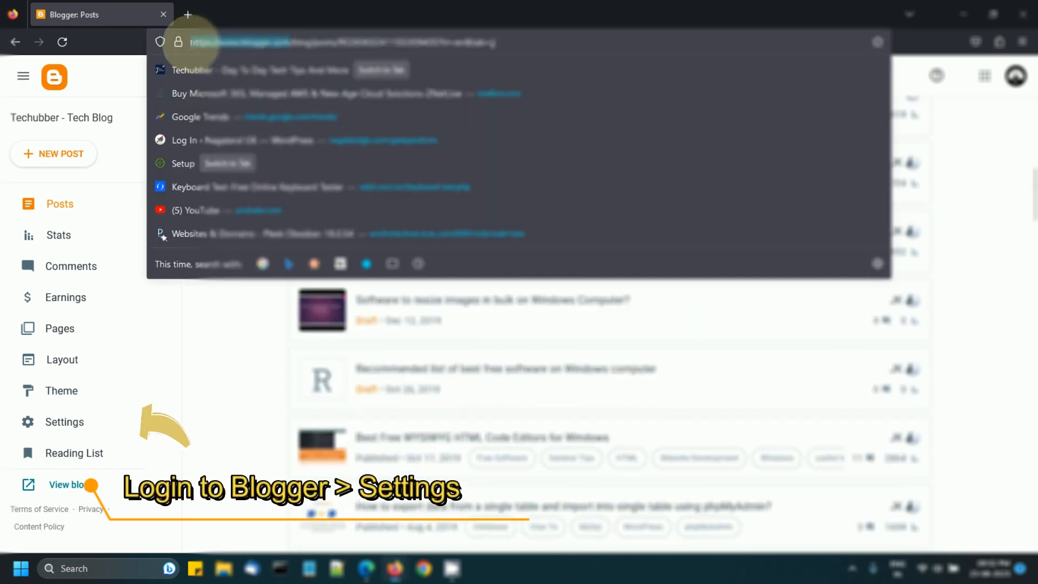
click(208, 338)
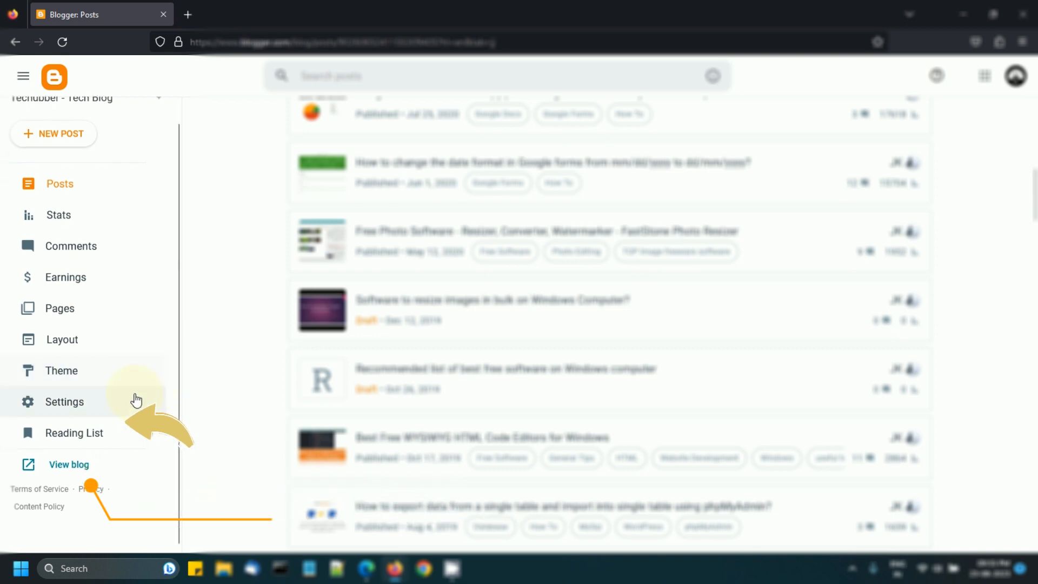
click(81, 421)
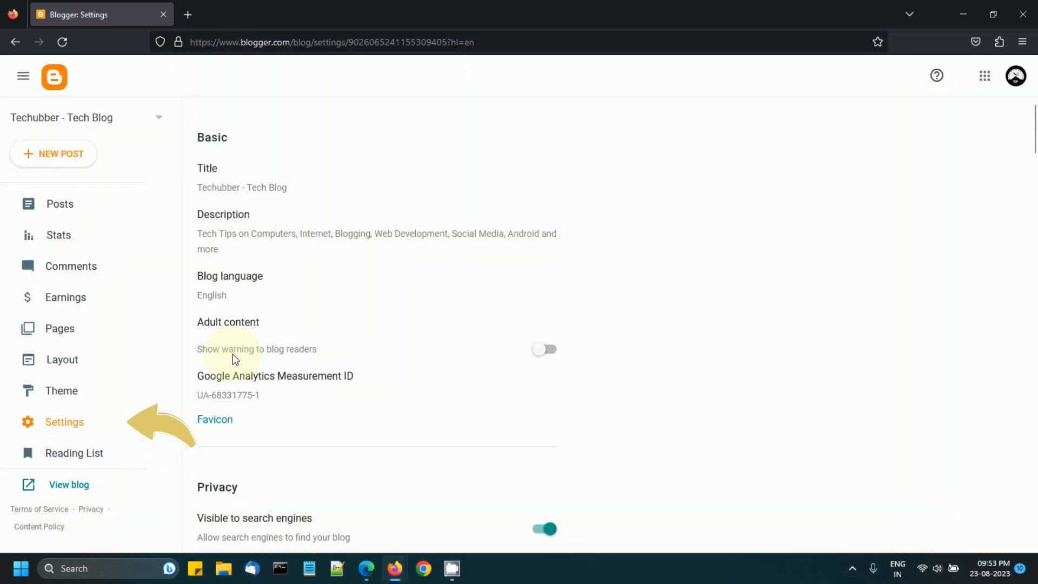
- Open the Custom domain setting under Publishing for editing
scroll(237, 355, down, 4)
scroll(240, 355, up, 4)
scroll(240, 361, down, 7)
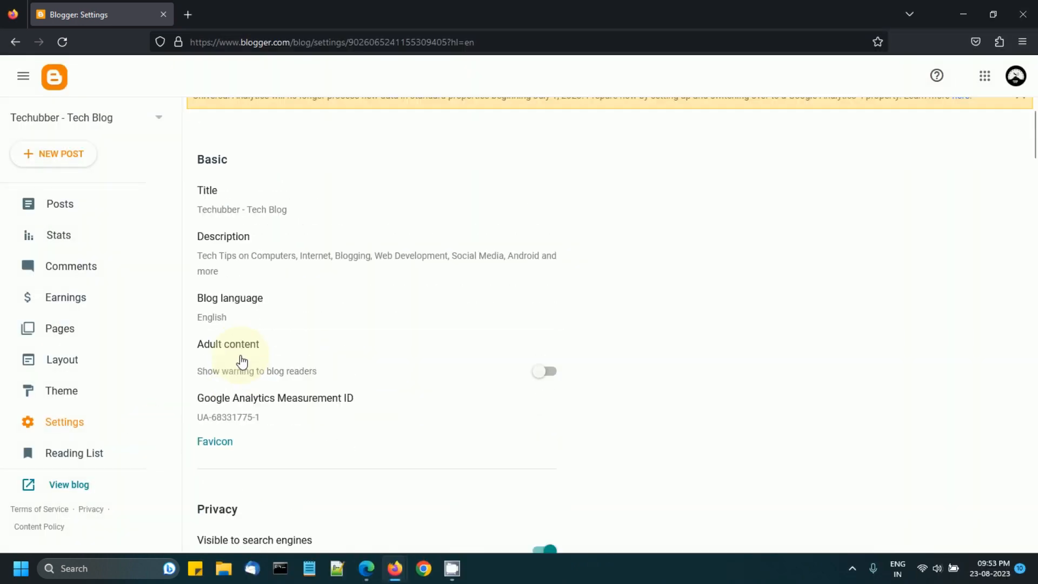
scroll(240, 366, down, 2)
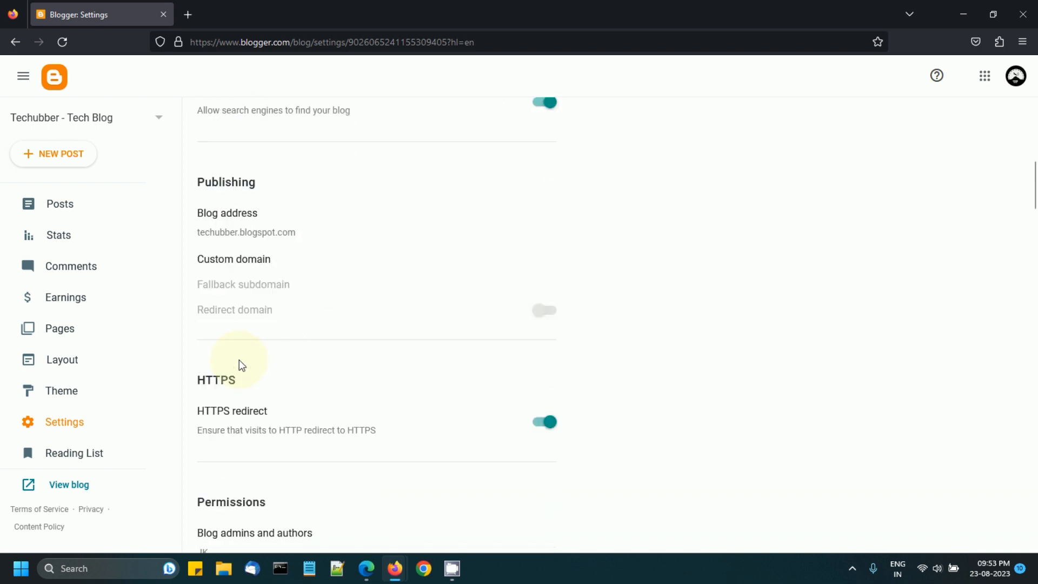
drag(198, 243, 224, 373)
scroll(273, 243, up, 2)
scroll(272, 243, up, 2)
double_click(223, 360)
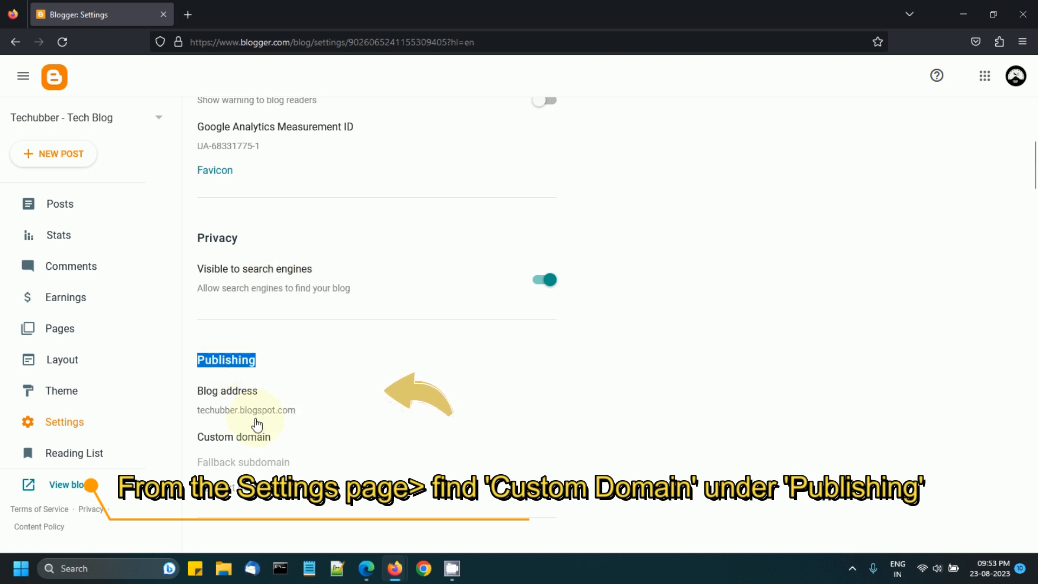
scroll(254, 424, down, 3)
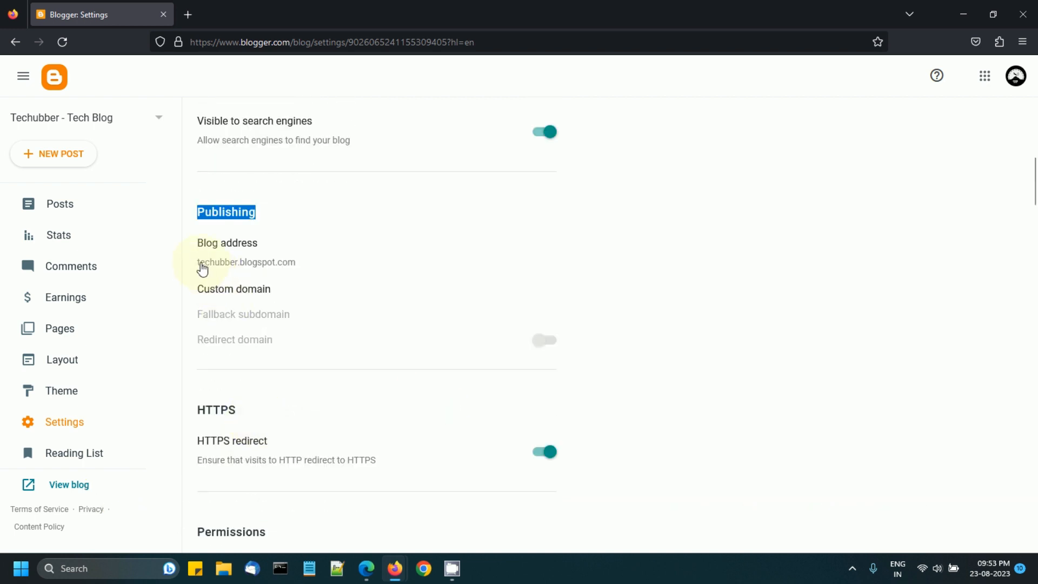
click(245, 295)
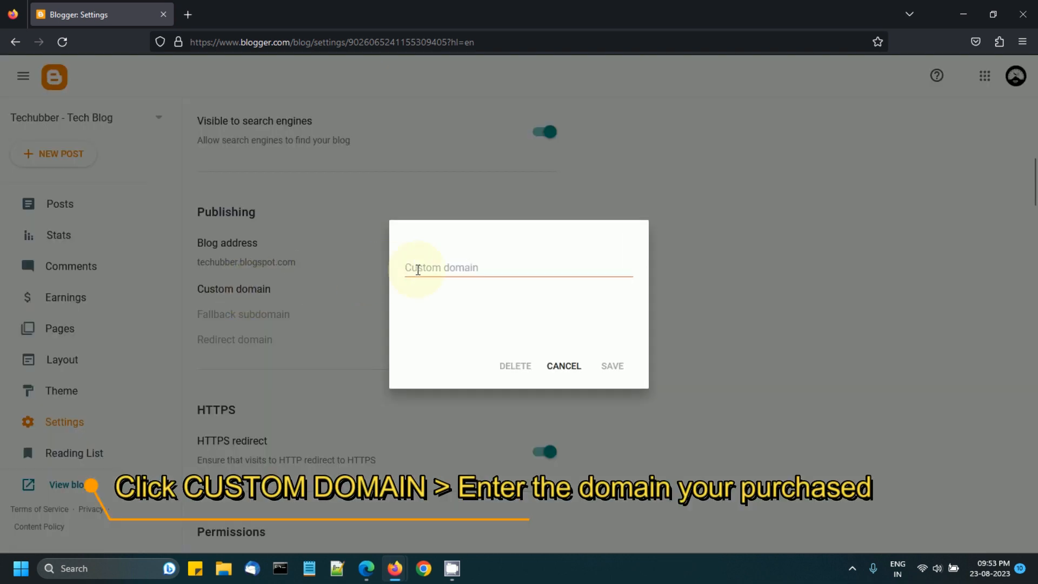
click(424, 268)
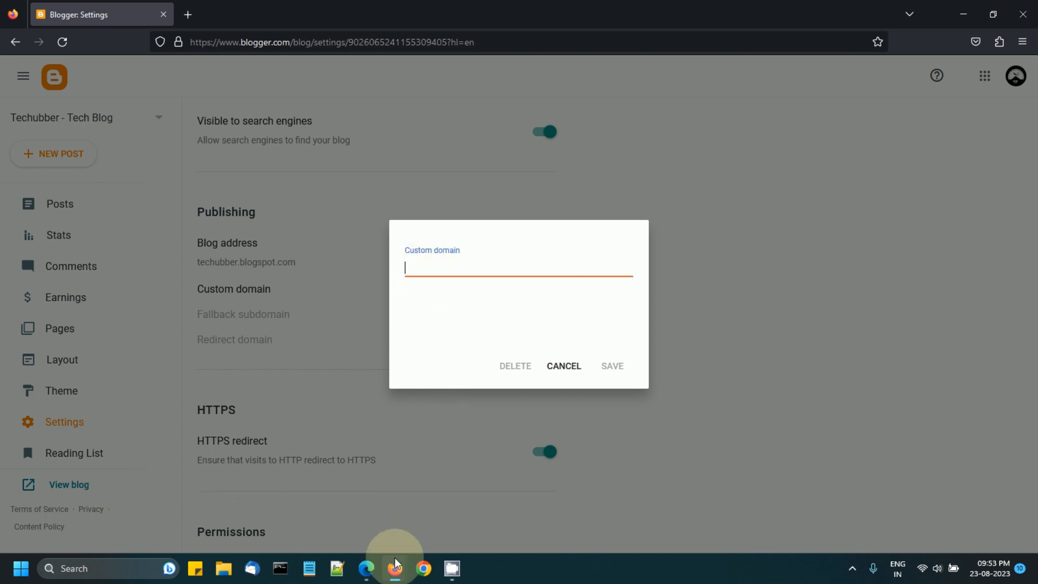
- Switch to the Hostinger domains list in Edge and copy the domain name bloggingtechhub.com
click(366, 568)
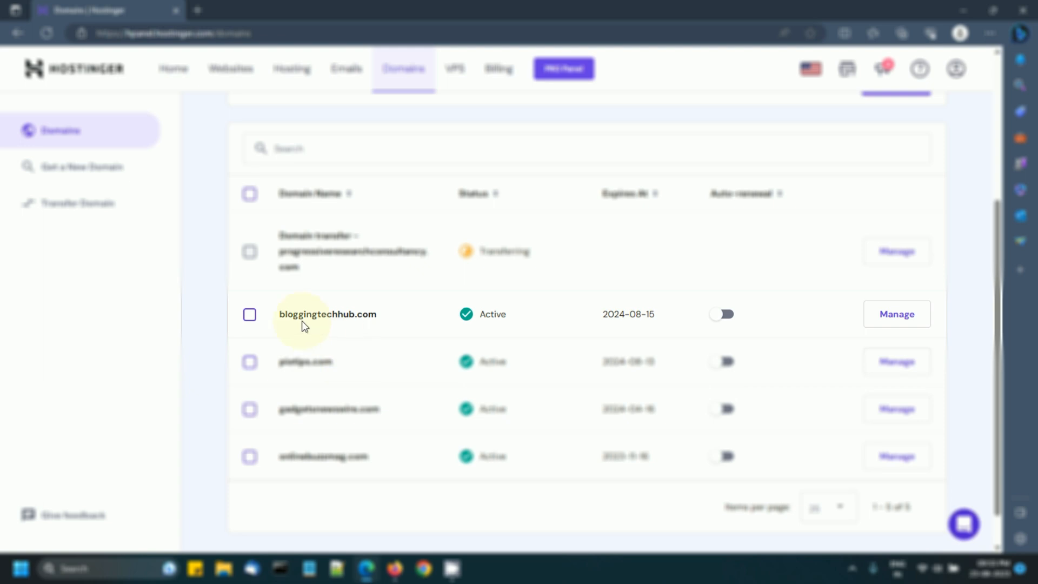
drag(347, 323, 277, 324)
key(ctrl+c)
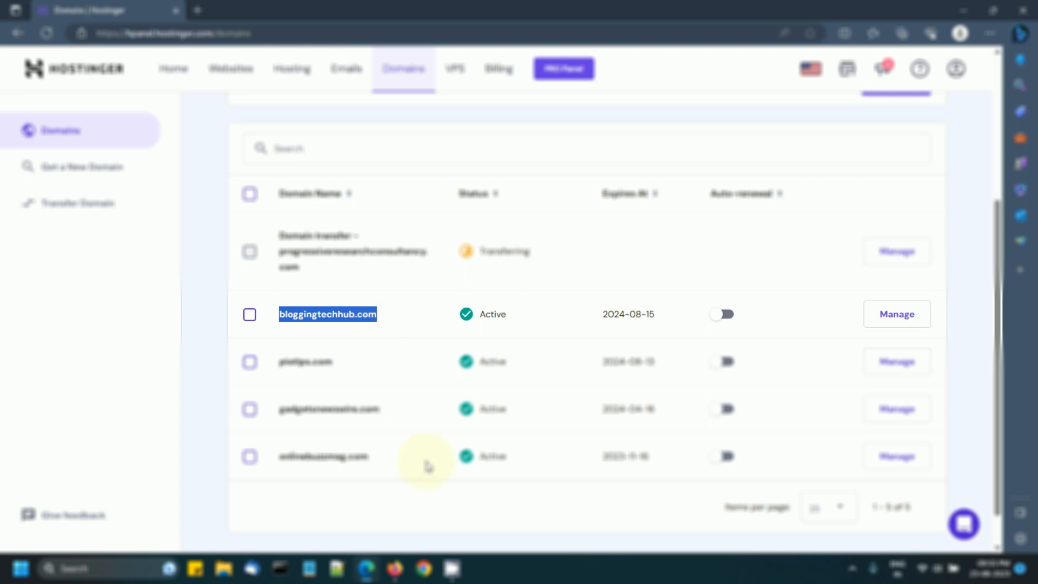
- Return to Blogger in Firefox, paste bloggingtechhub.com as the custom domain, try to save it and read the response
click(395, 568)
click(432, 488)
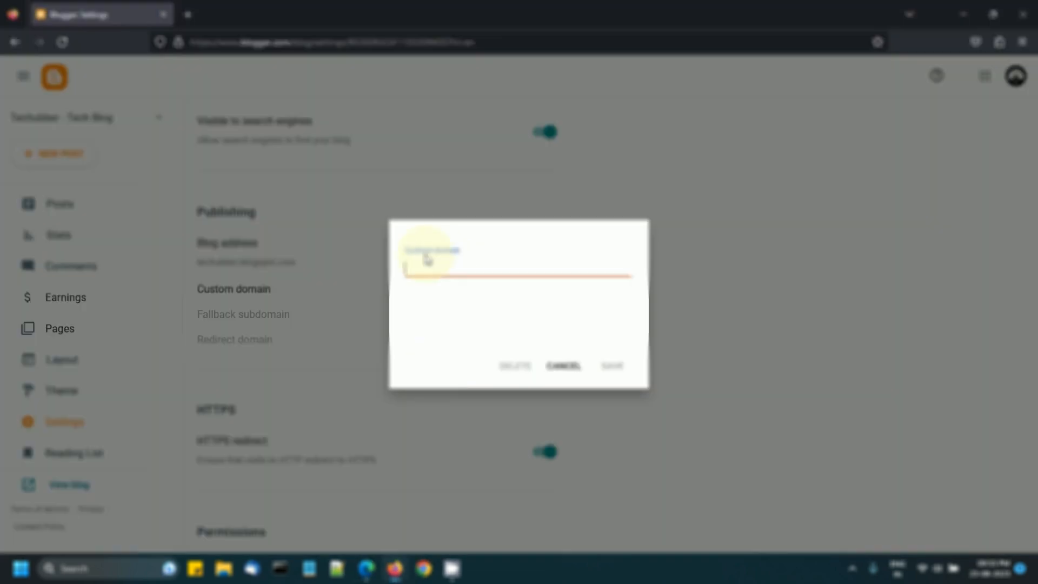
key(ctrl+v)
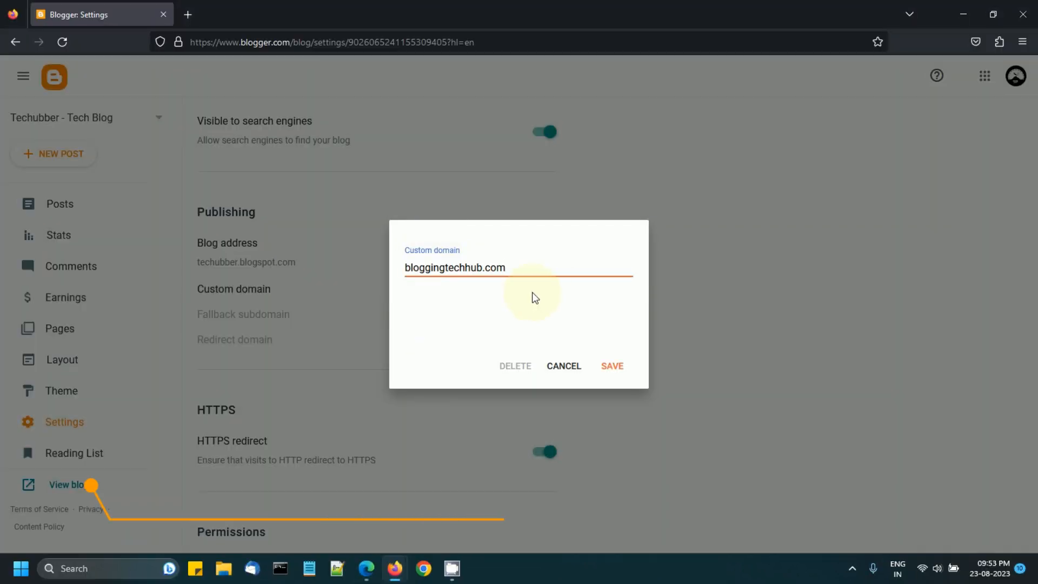
click(613, 367)
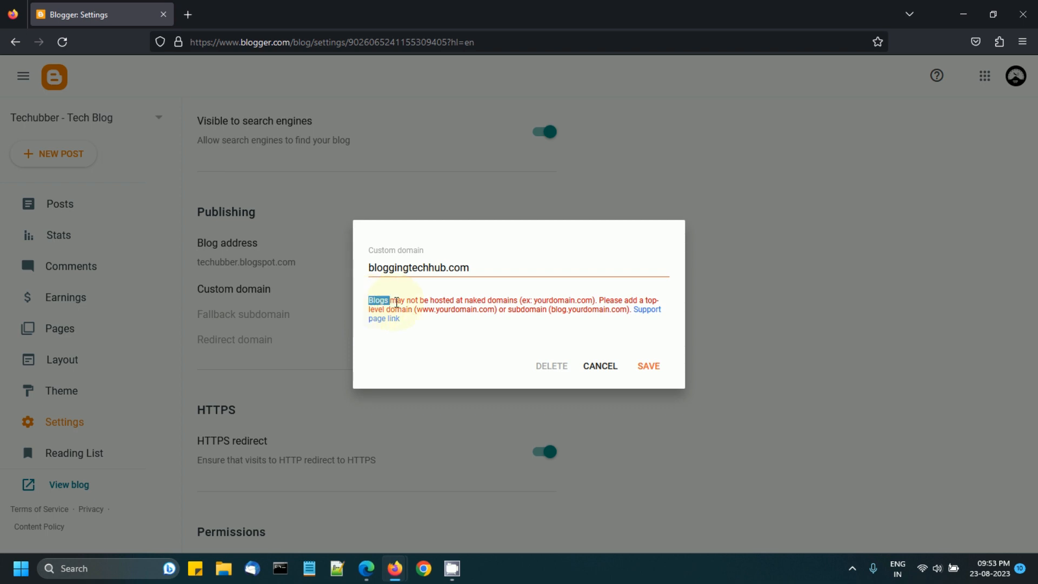
drag(434, 300, 490, 301)
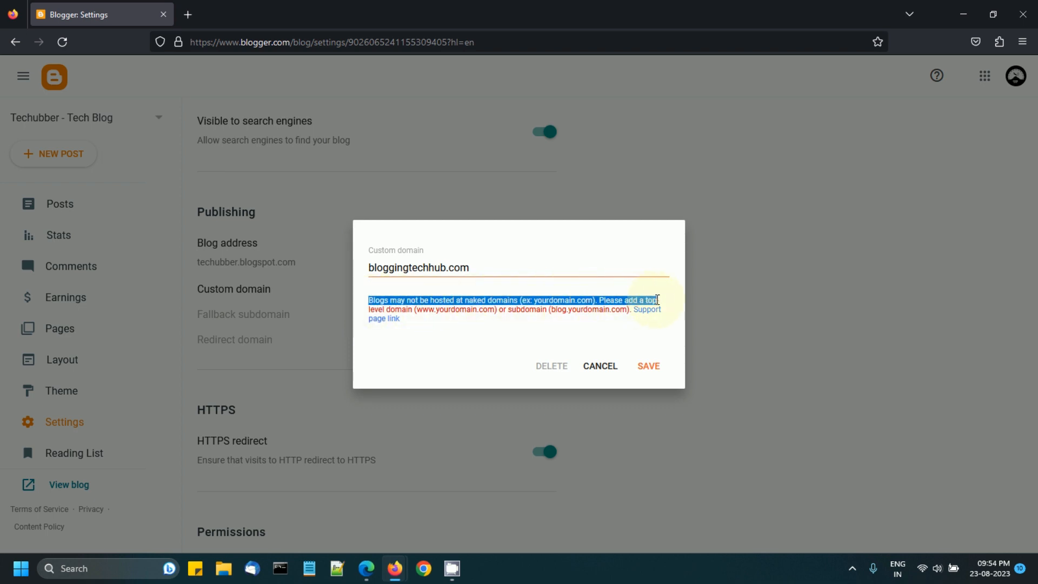
click(371, 268)
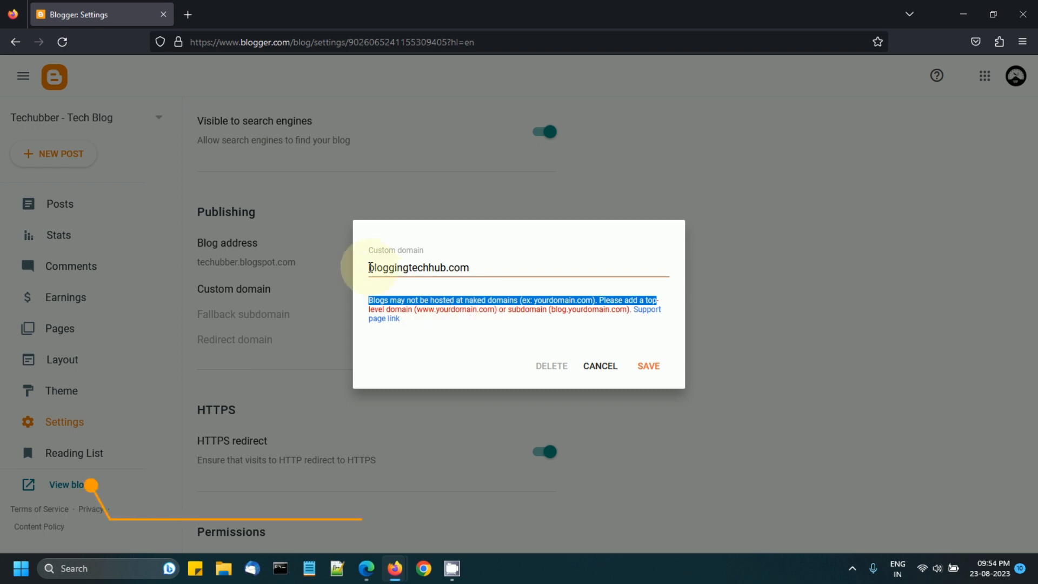
text(www.)
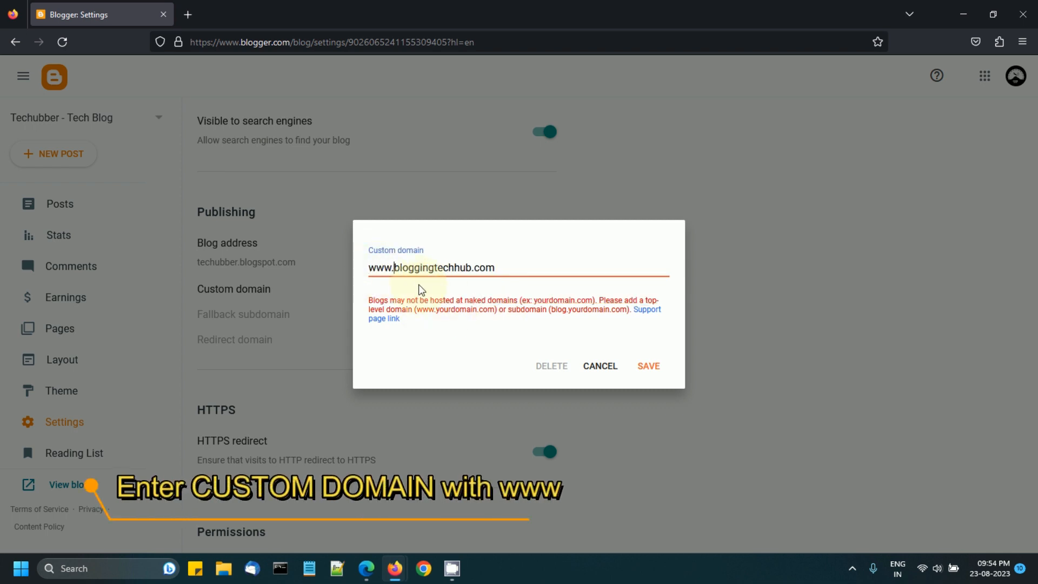
drag(415, 265, 507, 264)
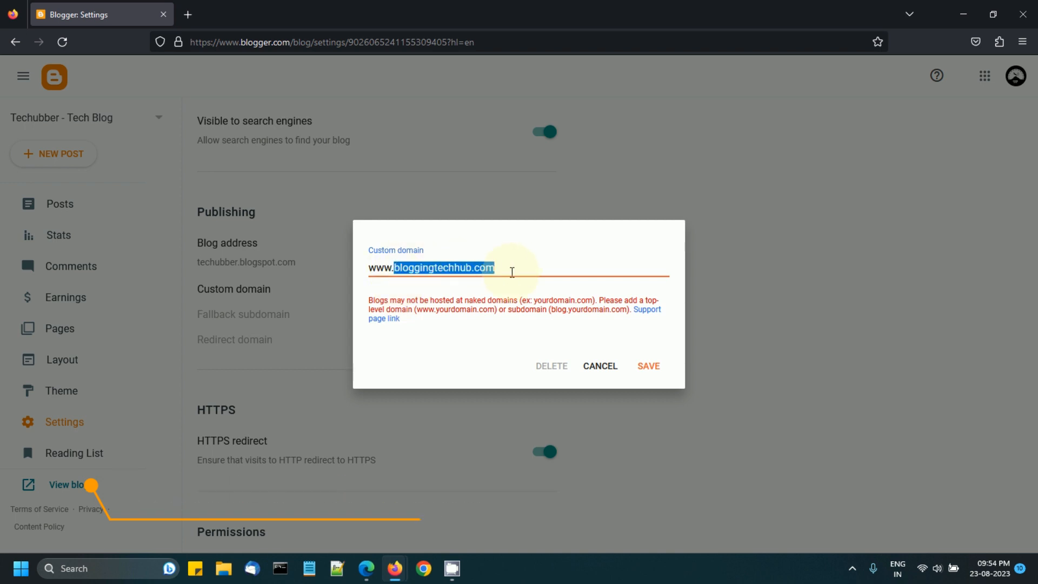
click(649, 367)
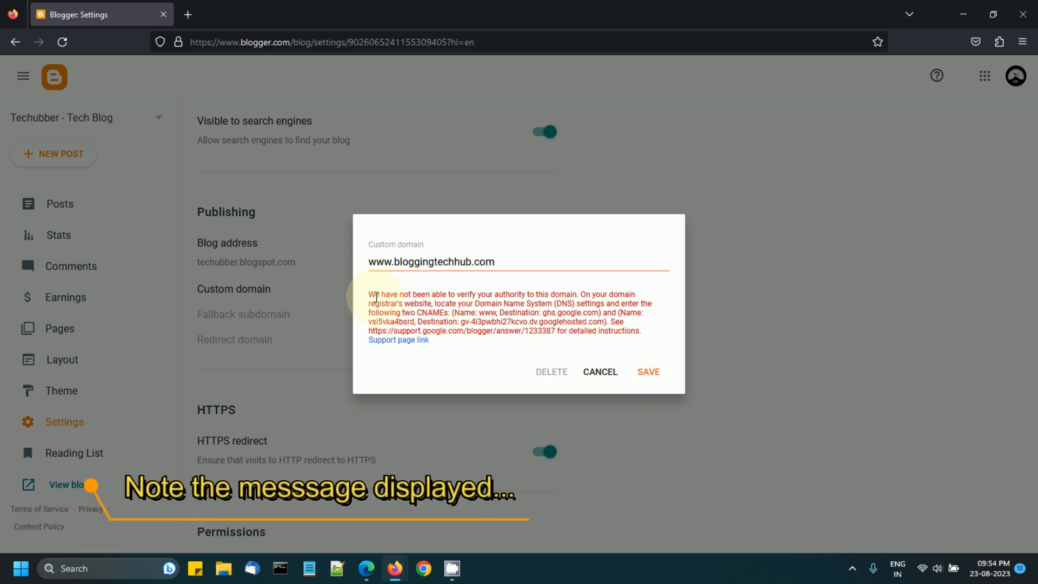
- Review the domain authority message and copy its text giving the names and destinations of the two CNAMEs
drag(372, 295, 579, 297)
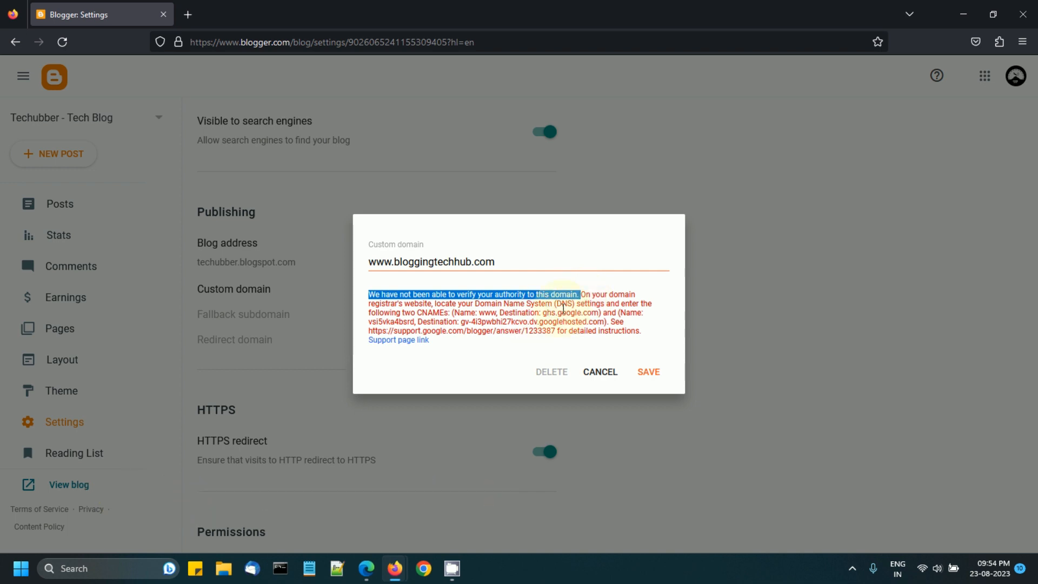
drag(403, 315, 614, 322)
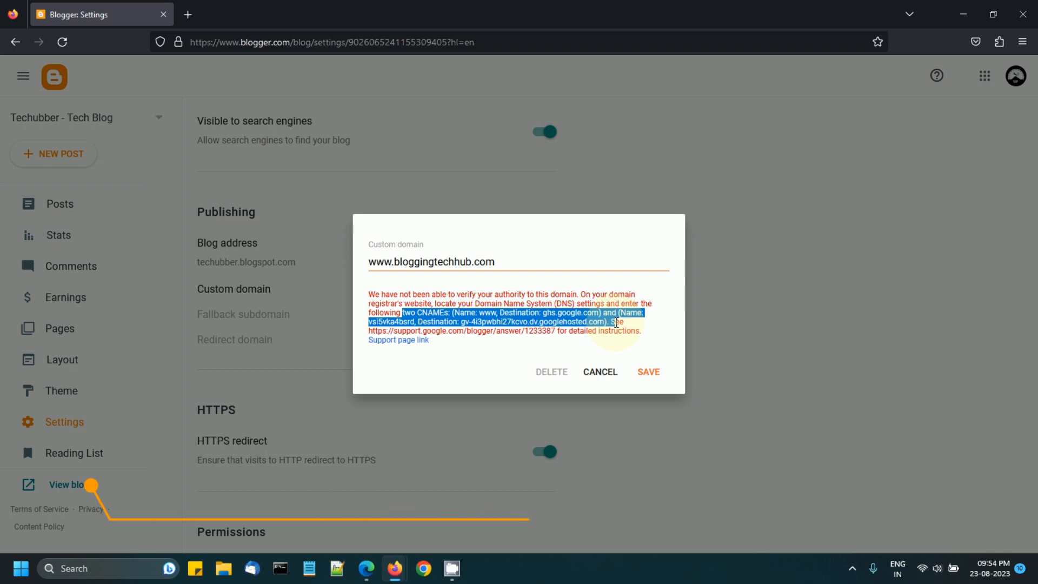
click(416, 314)
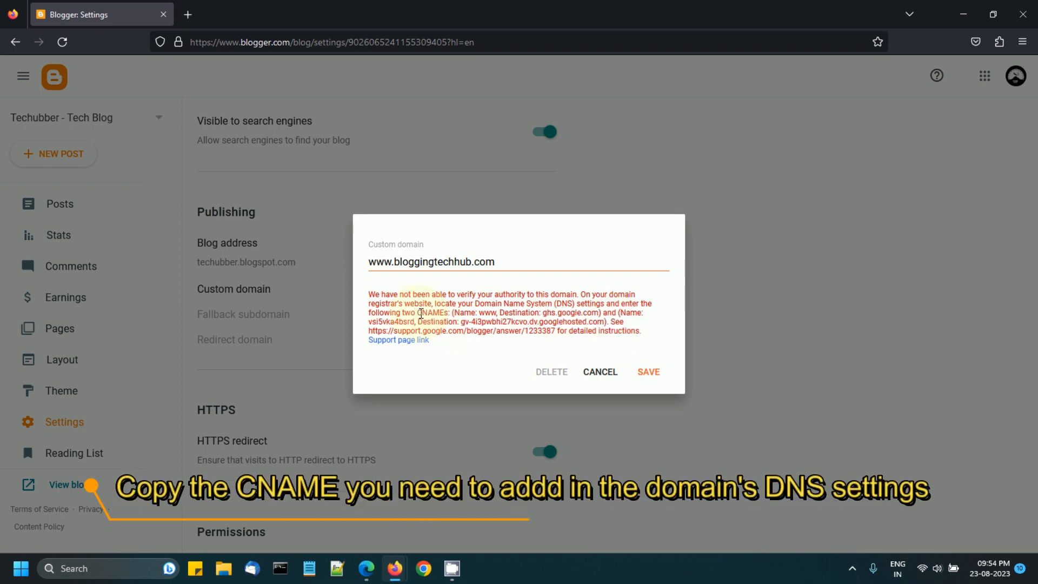
drag(450, 314, 611, 322)
right_click(567, 319)
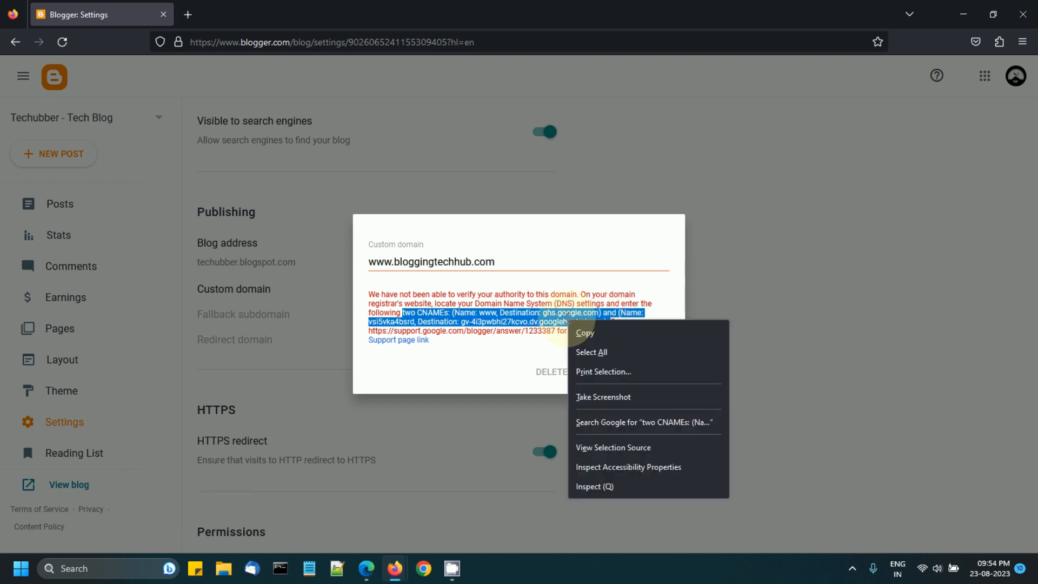
click(590, 331)
- Open Notepad and paste the copied CNAME details into the empty document
click(309, 568)
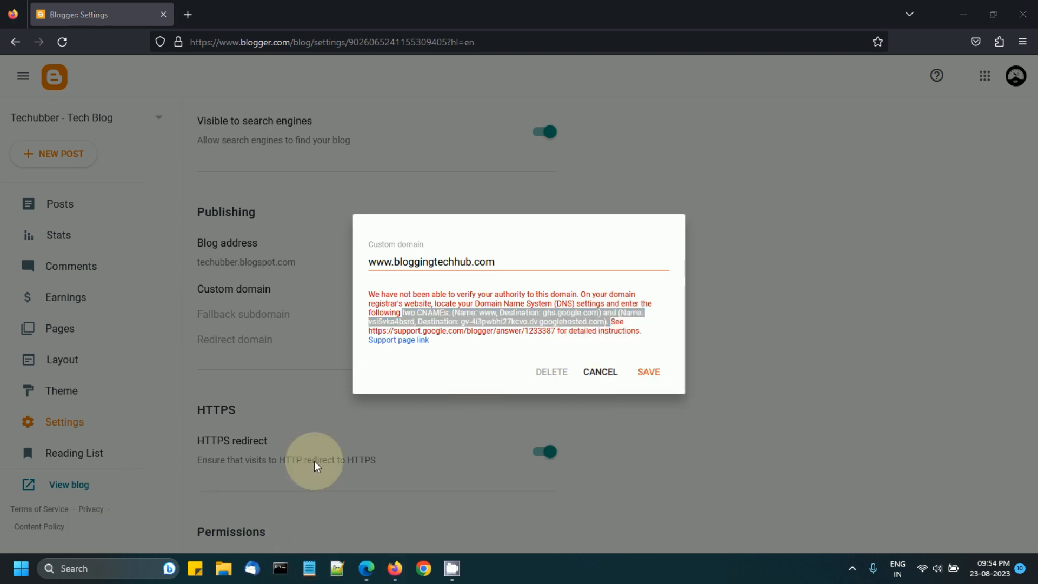
right_click(679, 229)
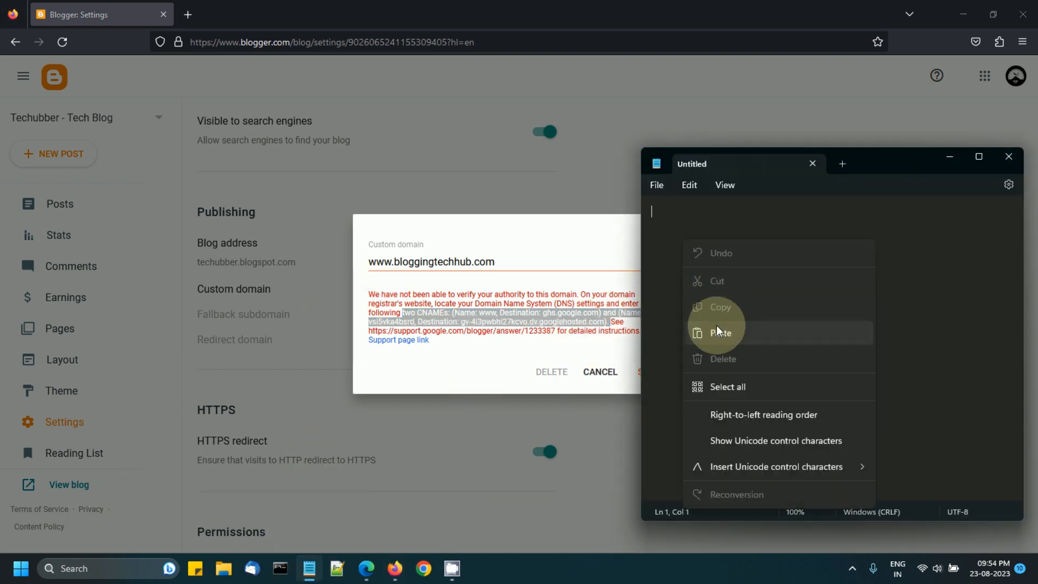
click(695, 331)
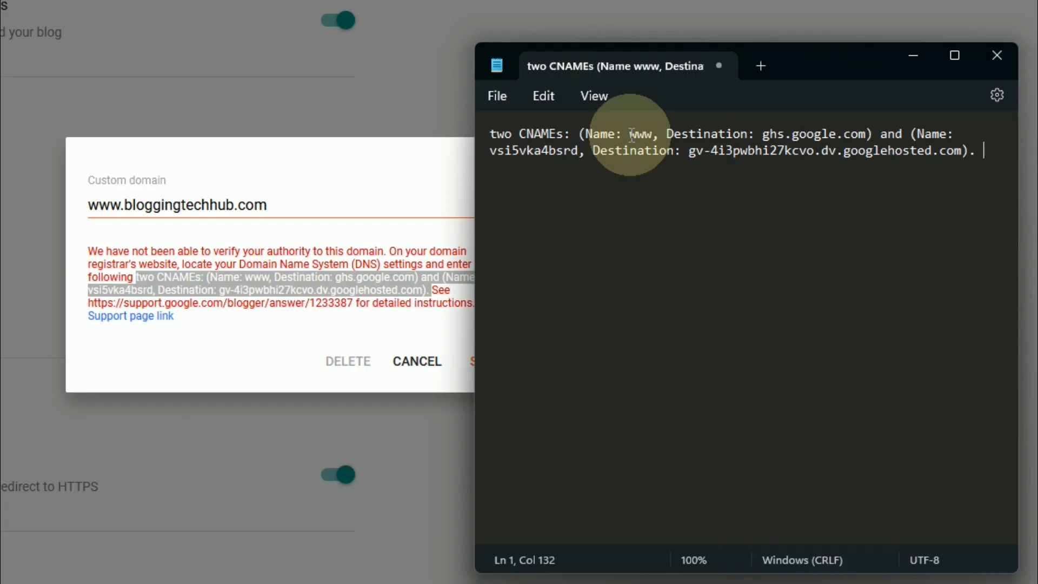
- Separate the two CNAME records into their own paragraphs, each starting at Name and preceded by a blank line
click(588, 135)
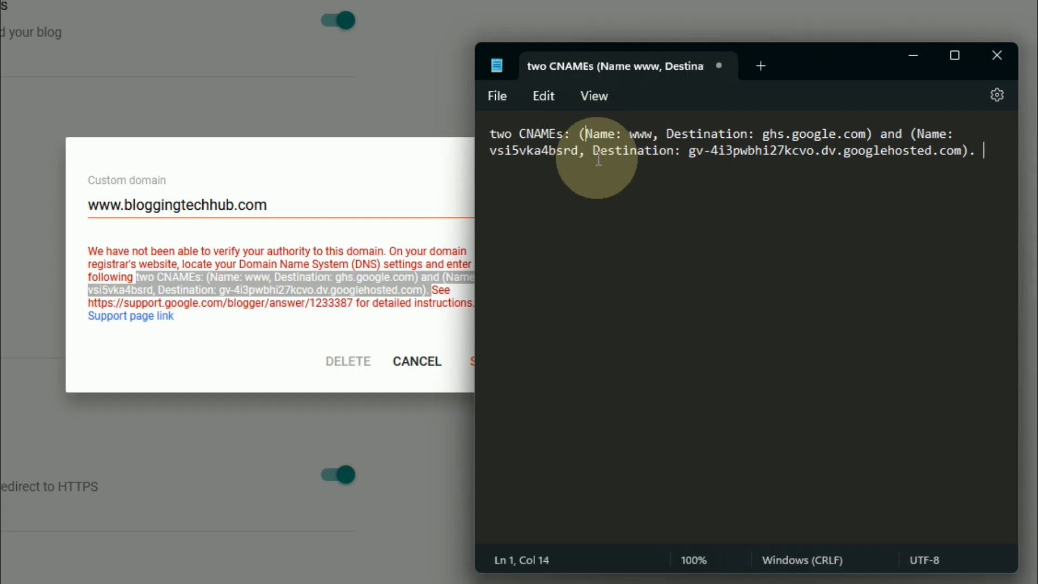
key(Return)
key(Return)
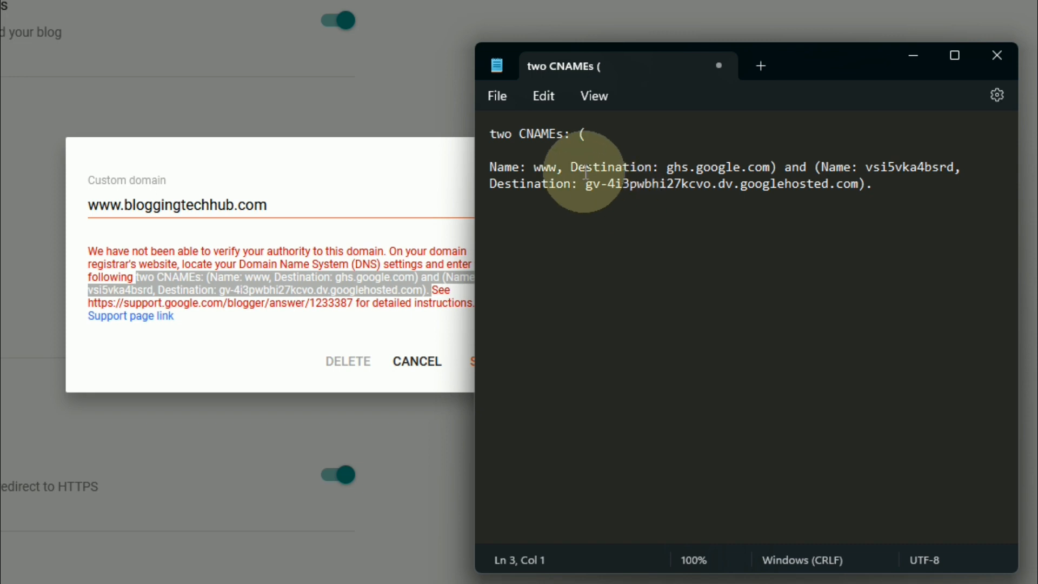
click(824, 169)
key(Return)
key(Return)
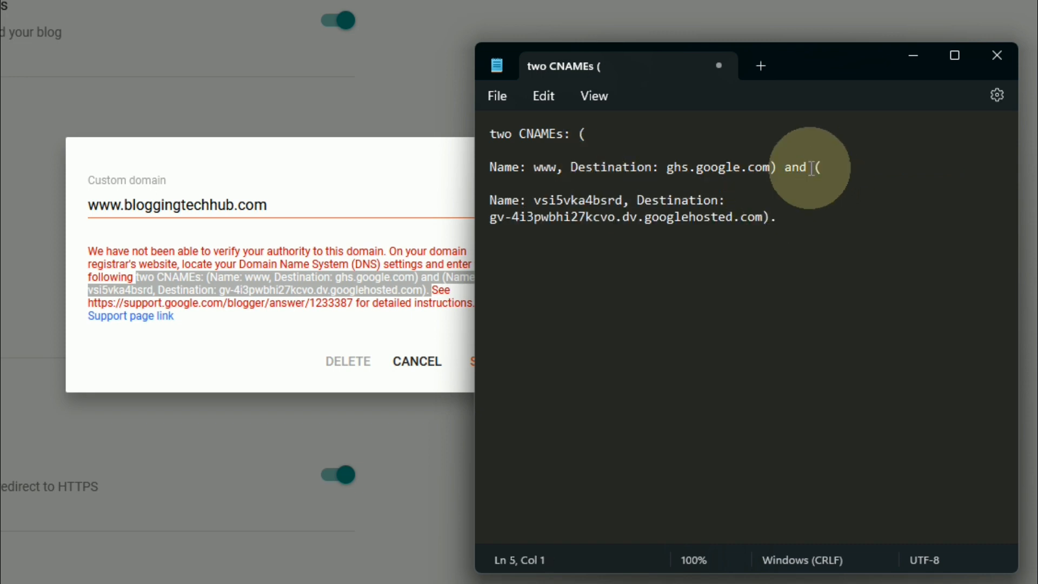
- Delete the leftover ") and (" after ghs.google.com and the closing parenthesis and period after the second destination
drag(789, 168, 850, 168)
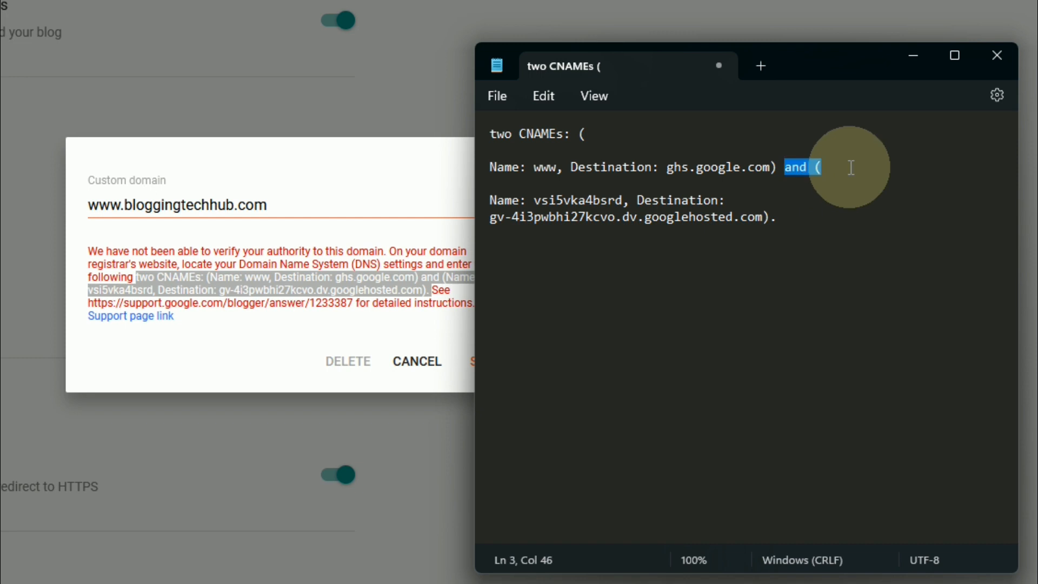
key(BackSpace)
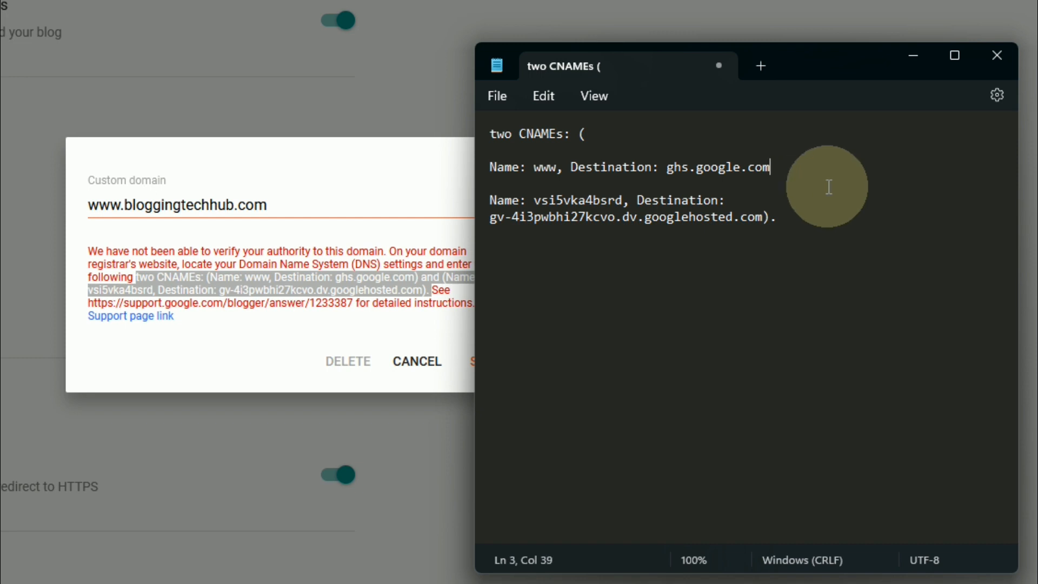
click(790, 219)
key(BackSpace)
key(BackSpace)
key(BackSpace)
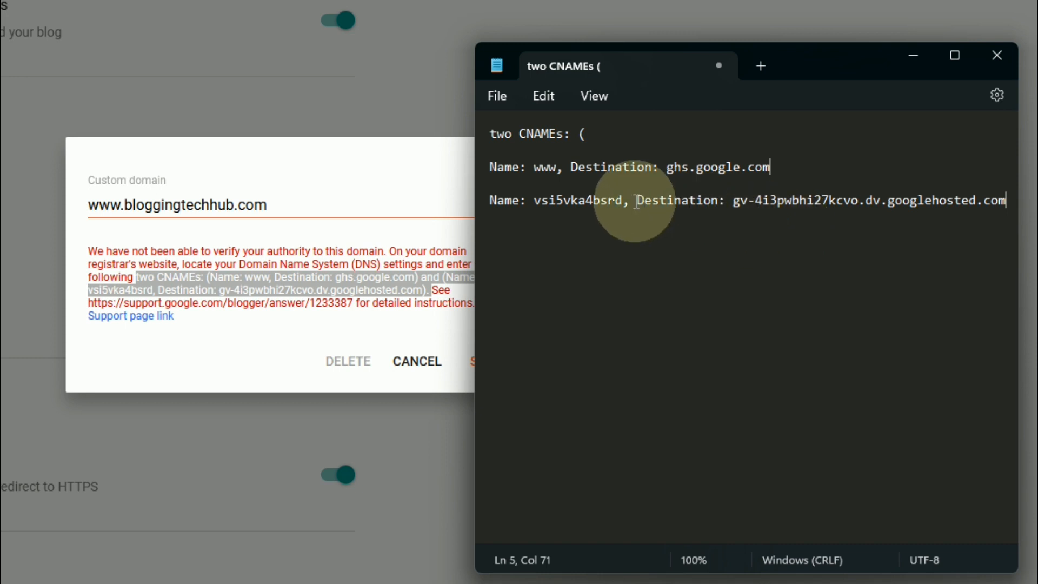
- Move the Destination part of both CNAME records onto its own line below the Name
key(Return)
click(572, 167)
key(Return)
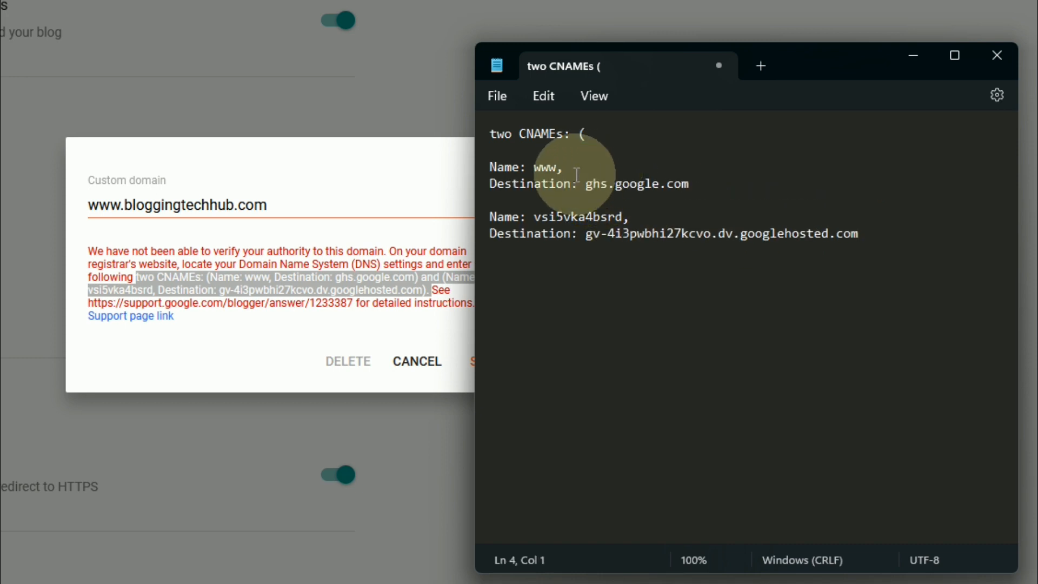
- Delete the trailing comma and space after both CNAME names, www and vsi5vka4bsrd, and select both cleaned-up records
click(575, 168)
key(BackSpace)
key(BackSpace)
click(664, 218)
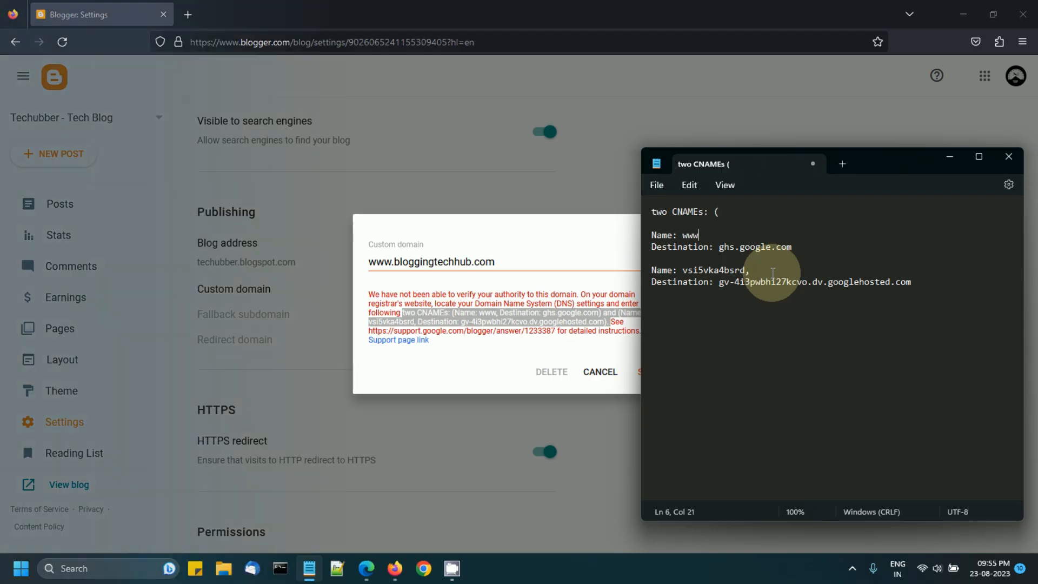
key(BackSpace)
key(BackSpace)
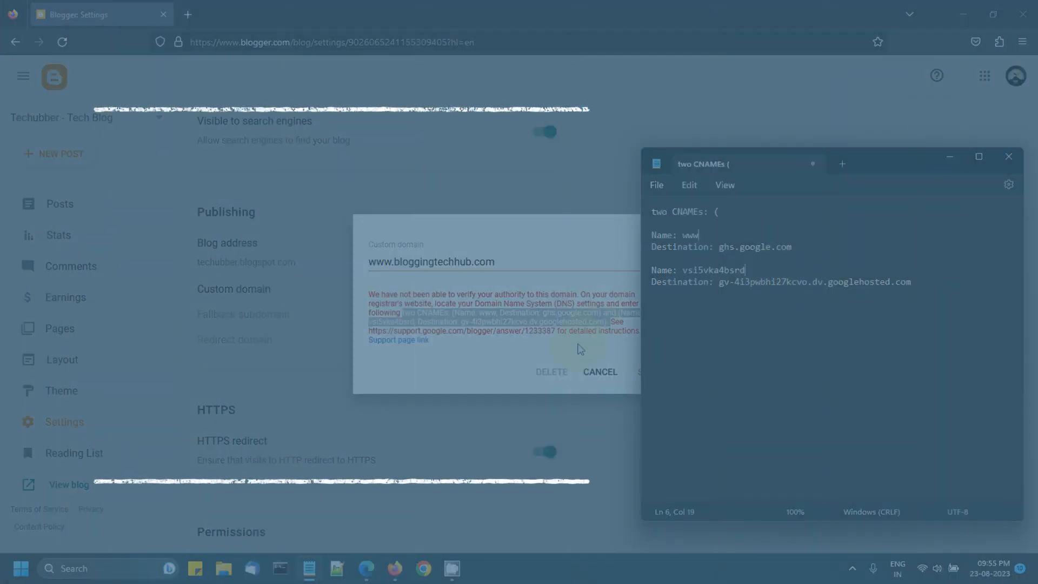
drag(651, 235, 950, 278)
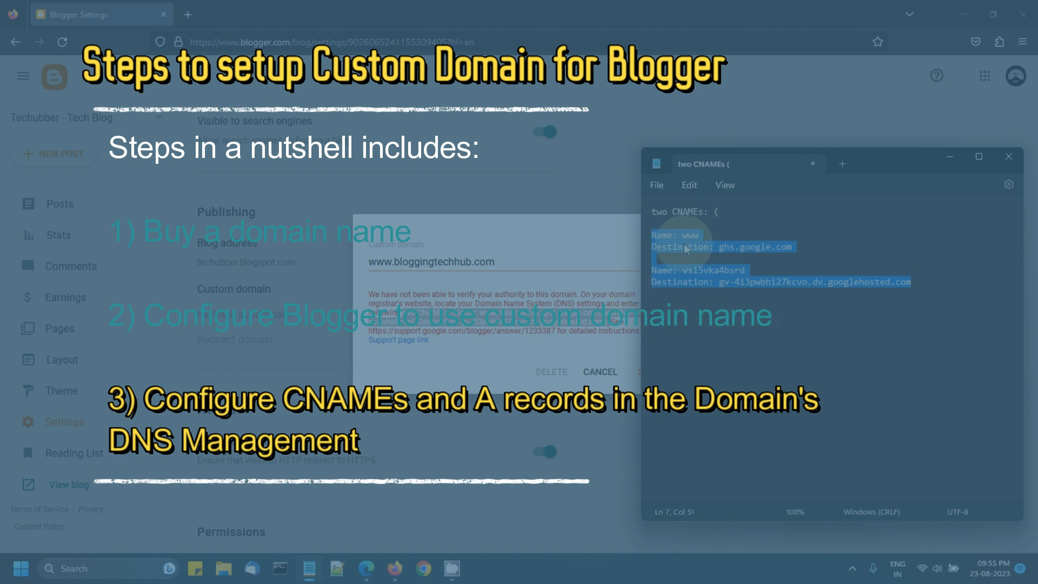
- Open the support page from Blogger's custom domain error in a new tab and read its domain provider DNS instructions
click(586, 240)
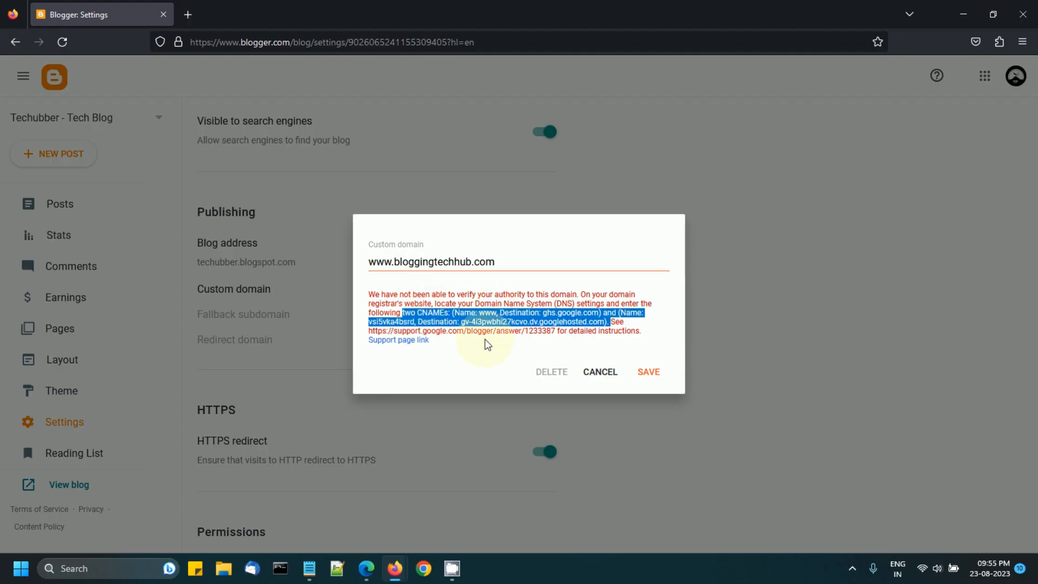
click(484, 338)
drag(370, 331, 556, 332)
right_click(410, 349)
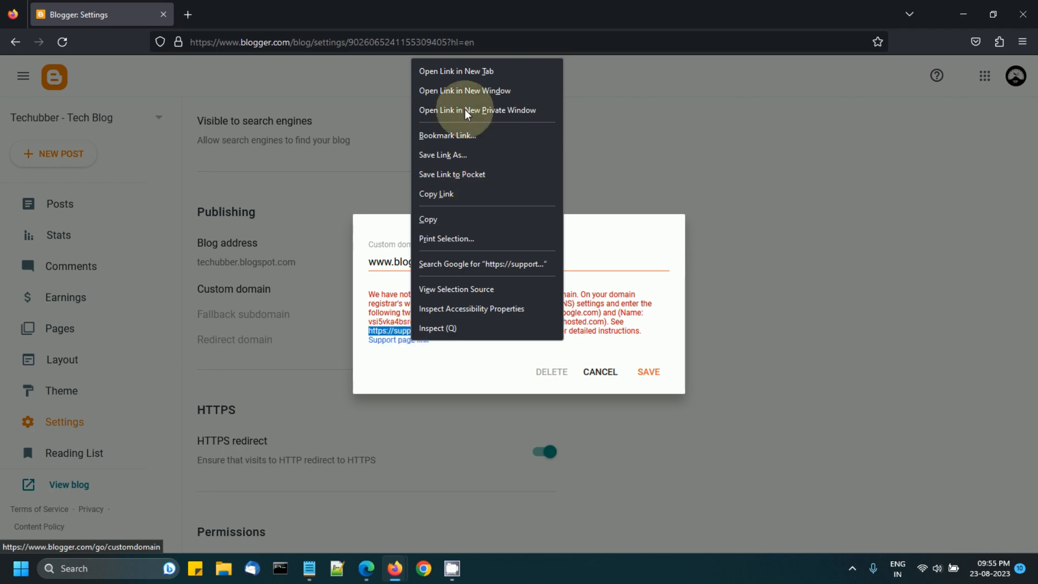
click(461, 72)
click(266, 16)
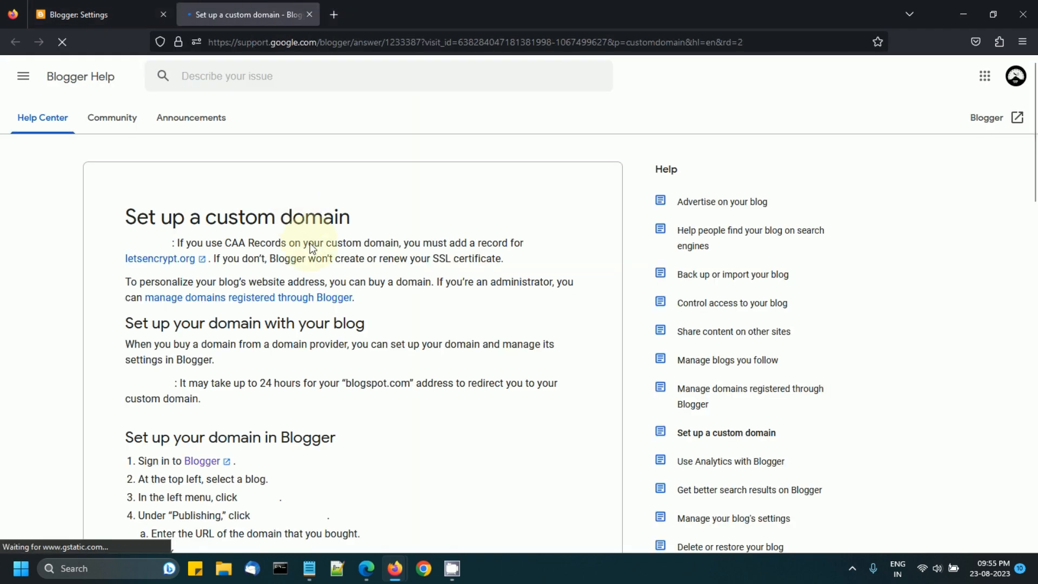
scroll(322, 277, down, 7)
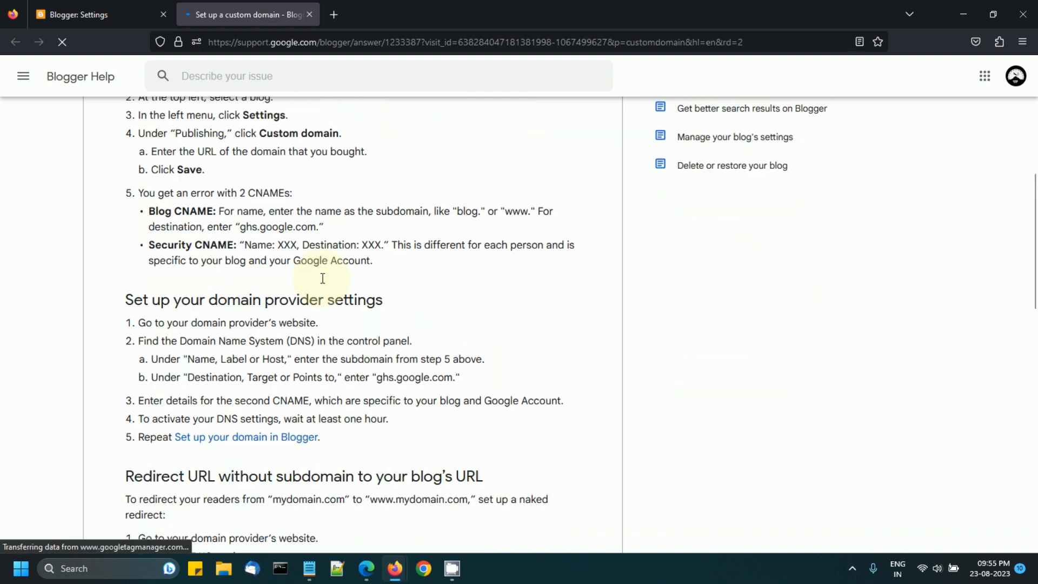
scroll(322, 277, down, 2)
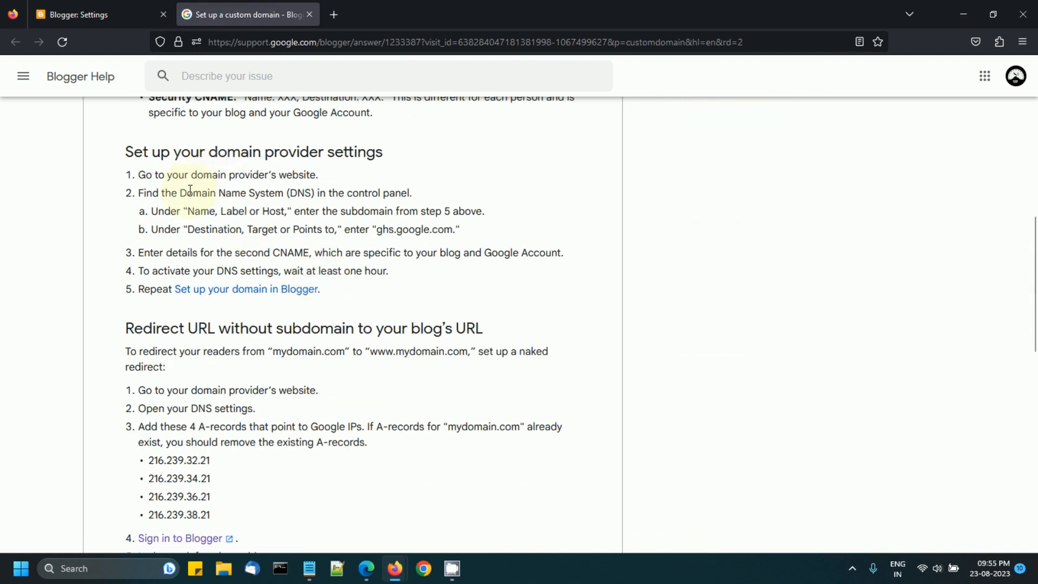
drag(182, 191, 301, 191)
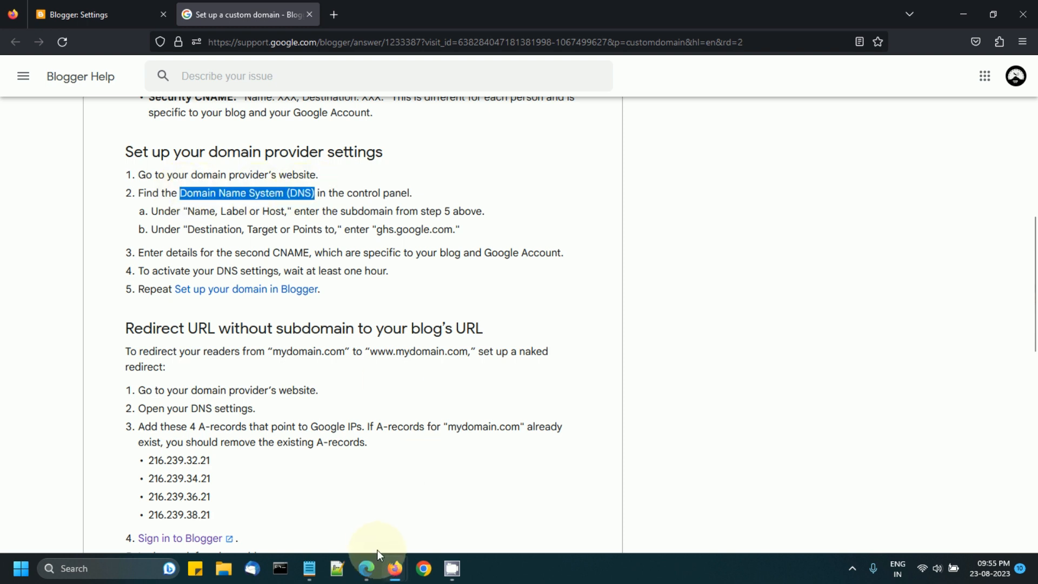
- Switch to the Hostinger domains page in Microsoft Edge and open the DNS / Nameservers settings of bloggingtechhub.com
mouse_move(371, 569)
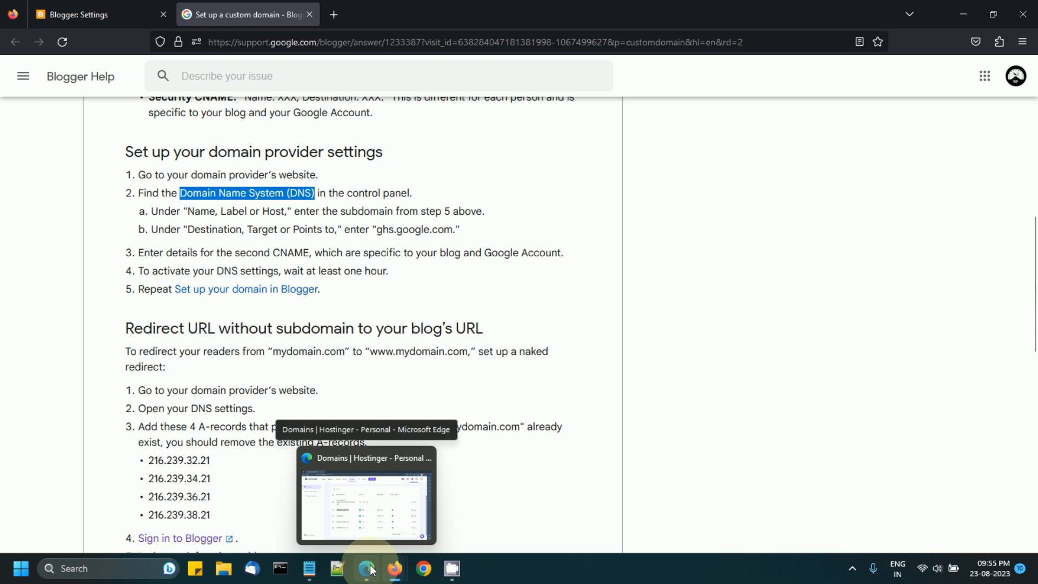
click(363, 489)
click(381, 334)
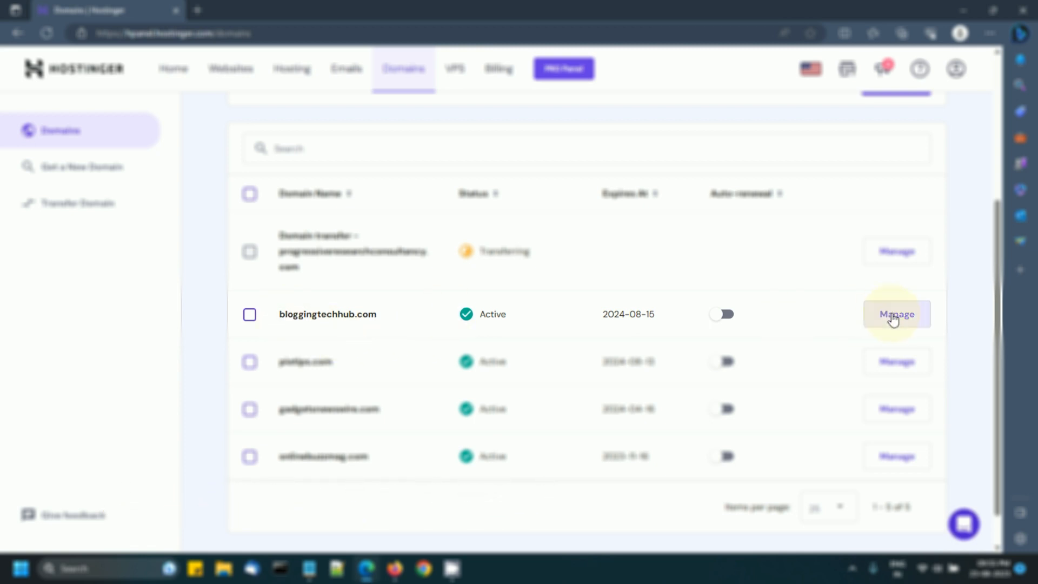
click(892, 317)
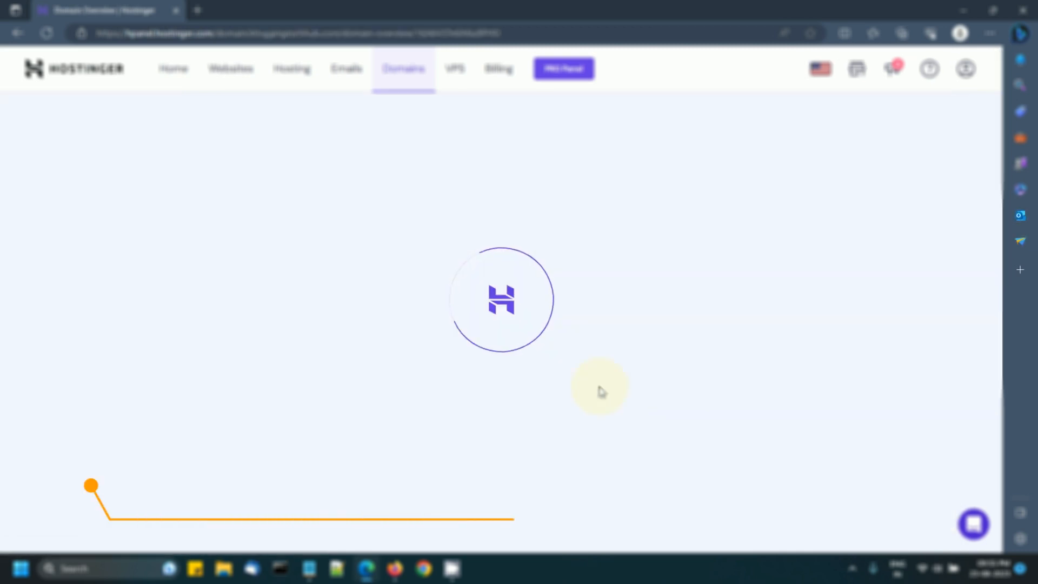
scroll(601, 391, down, 3)
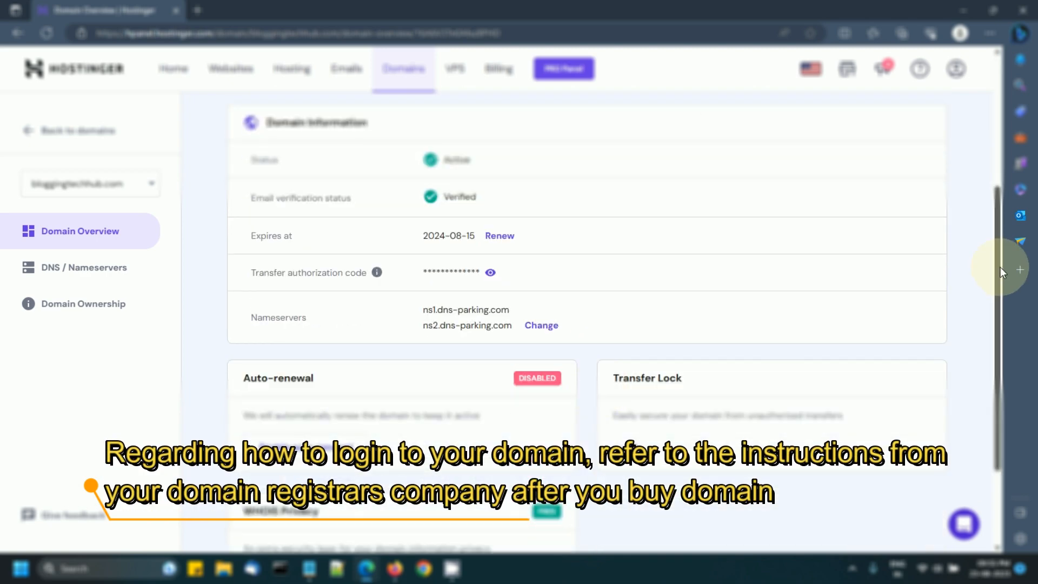
drag(1000, 266, 959, 299)
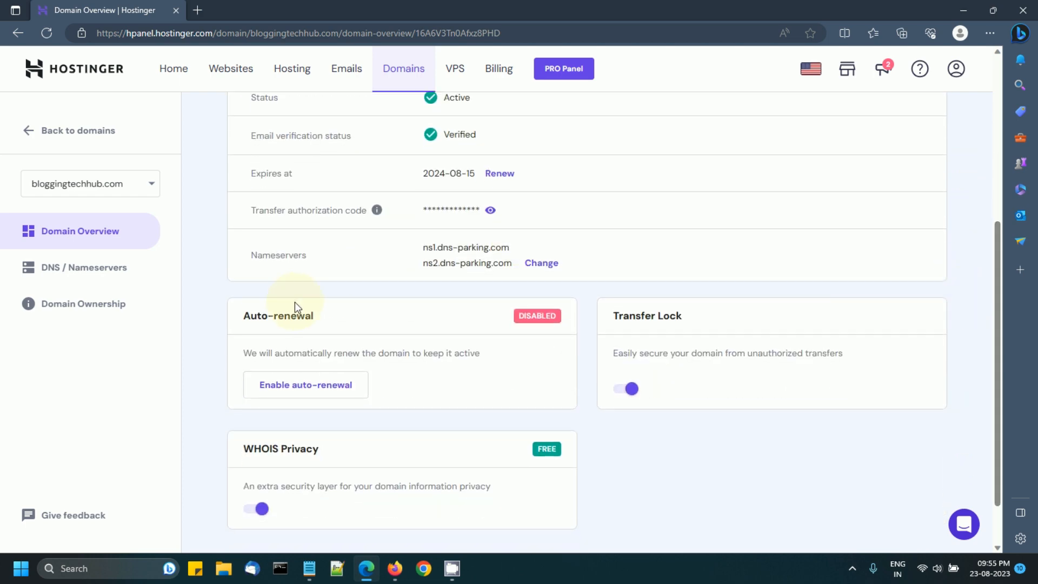
click(95, 276)
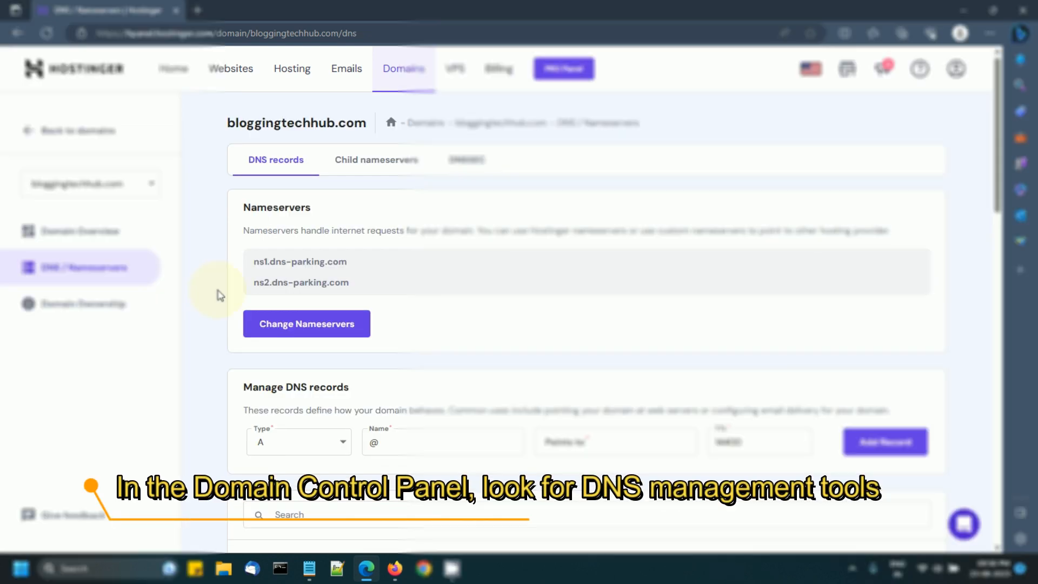
- Set the new DNS record's type to CNAME and its name to www, copied from the Notepad notes
scroll(372, 310, down, 5)
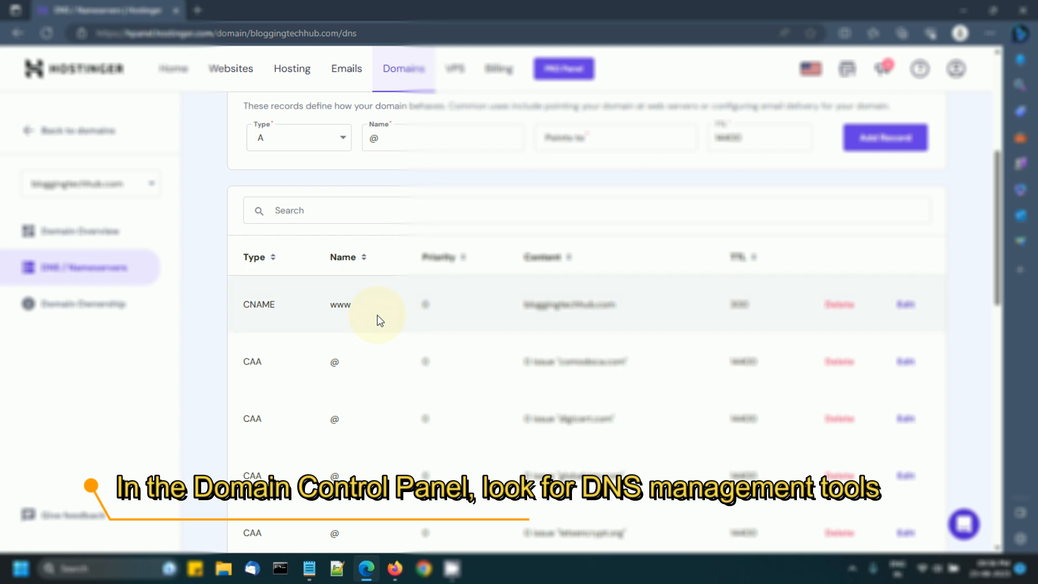
scroll(671, 327, up, 3)
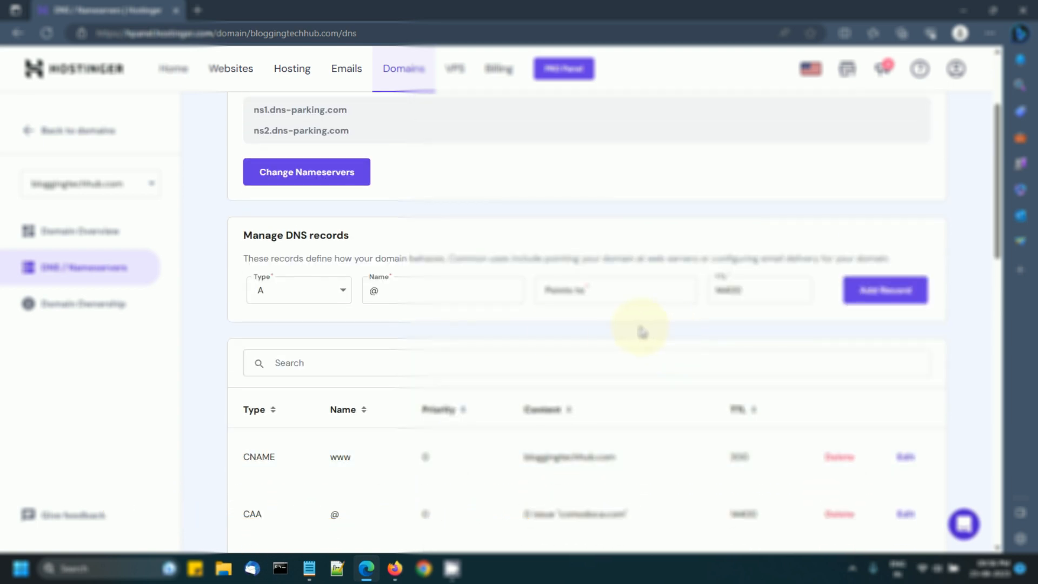
click(341, 295)
click(299, 405)
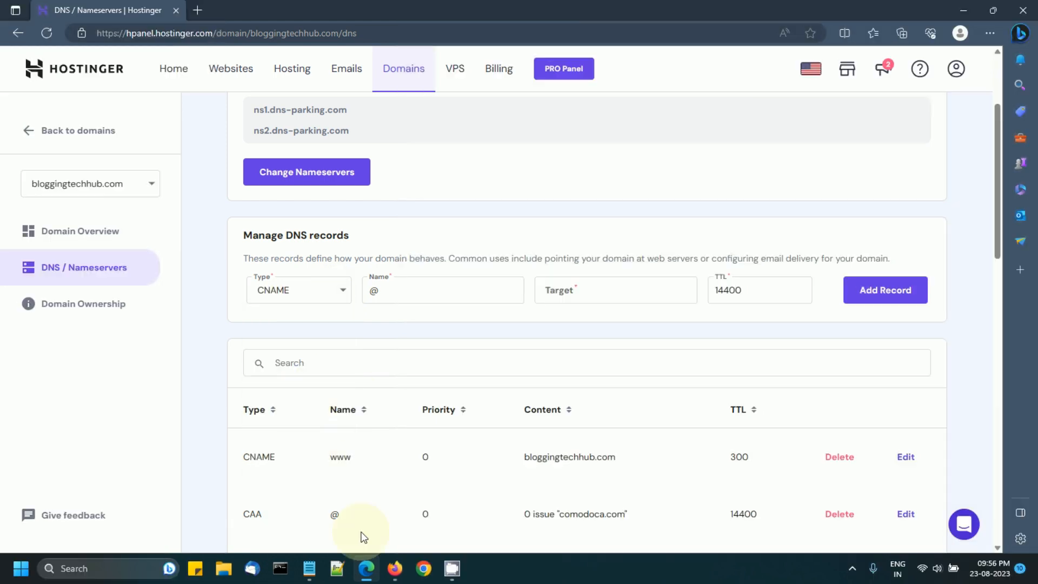
click(308, 568)
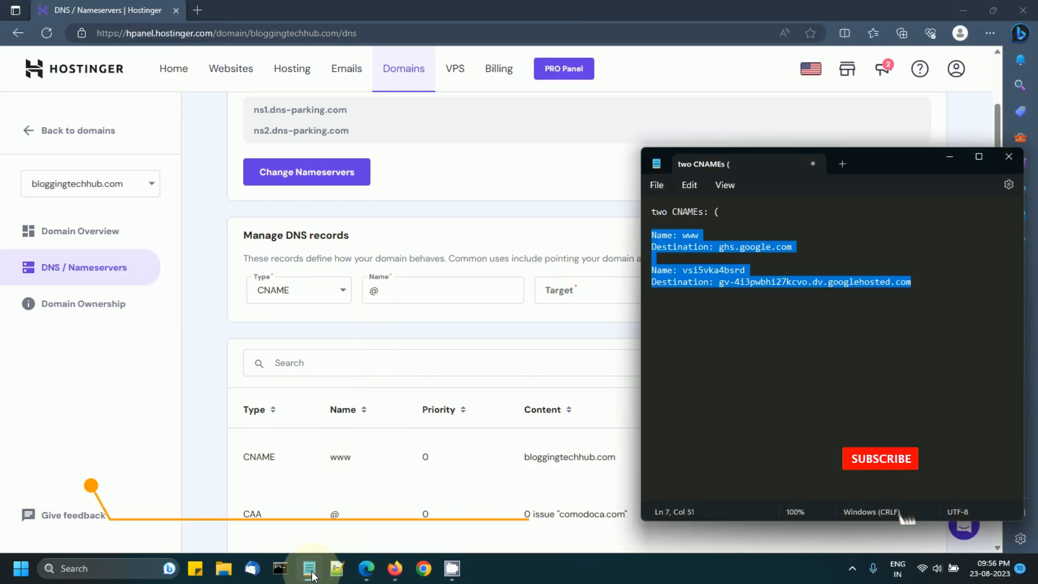
double_click(689, 235)
key(ctrl+c)
double_click(397, 291)
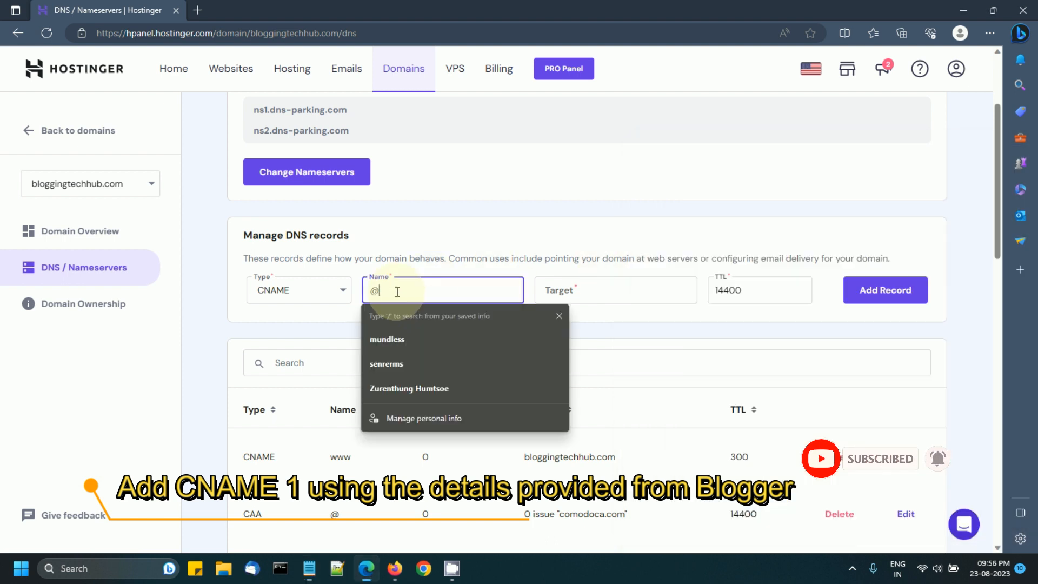
key(ctrl+v)
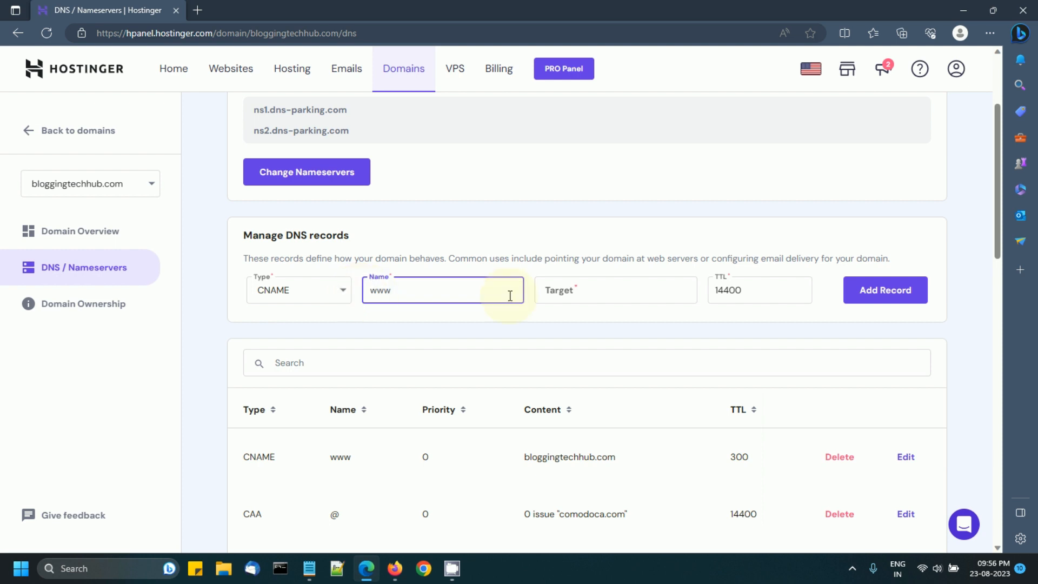
- Copy ghs.google.com from Notepad into the new record's target and try to add the www CNAME record
click(579, 293)
key(alt+Tab)
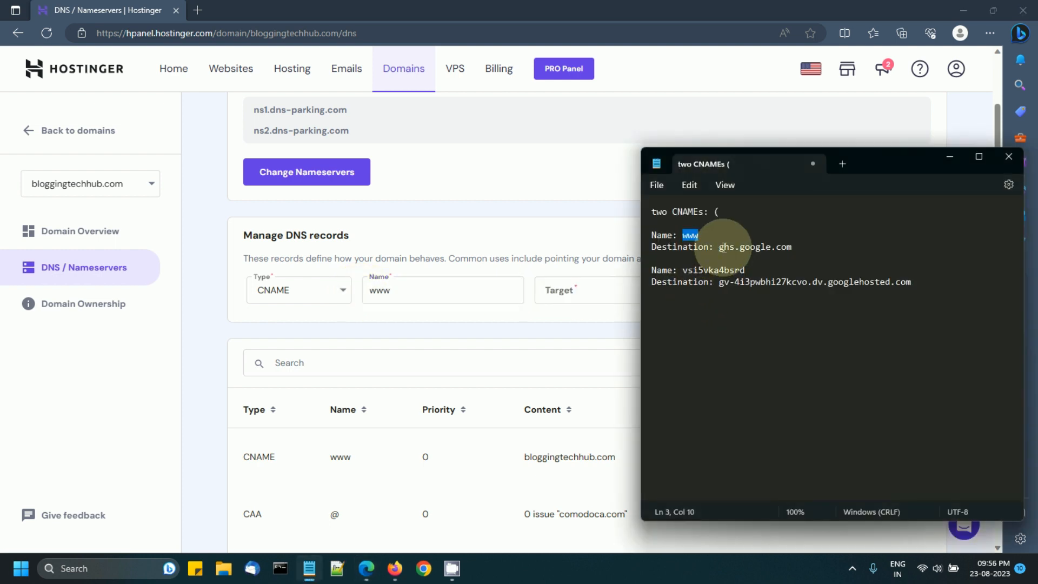
drag(719, 247, 800, 247)
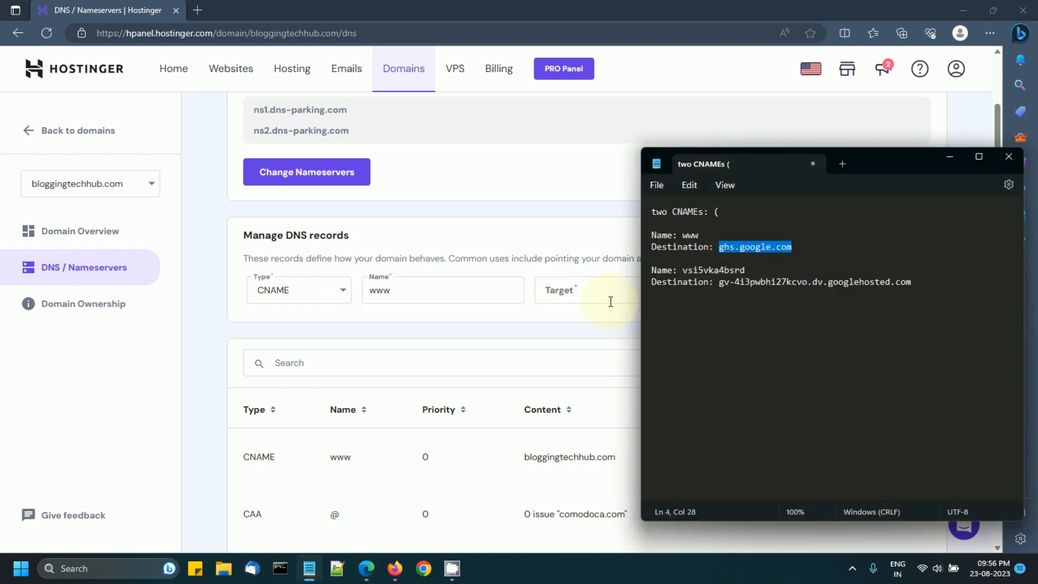
click(590, 294)
click(704, 294)
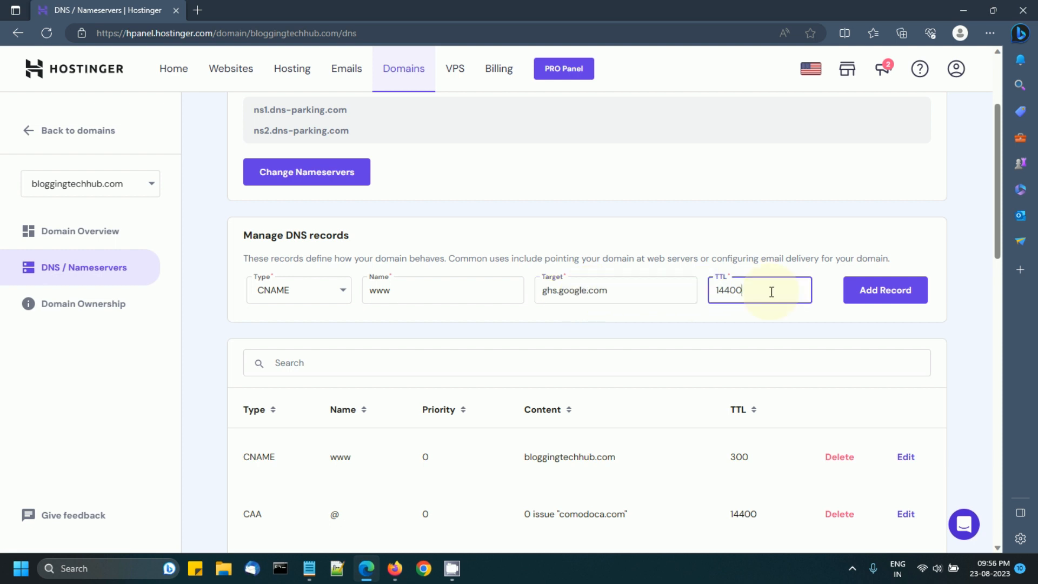
click(877, 298)
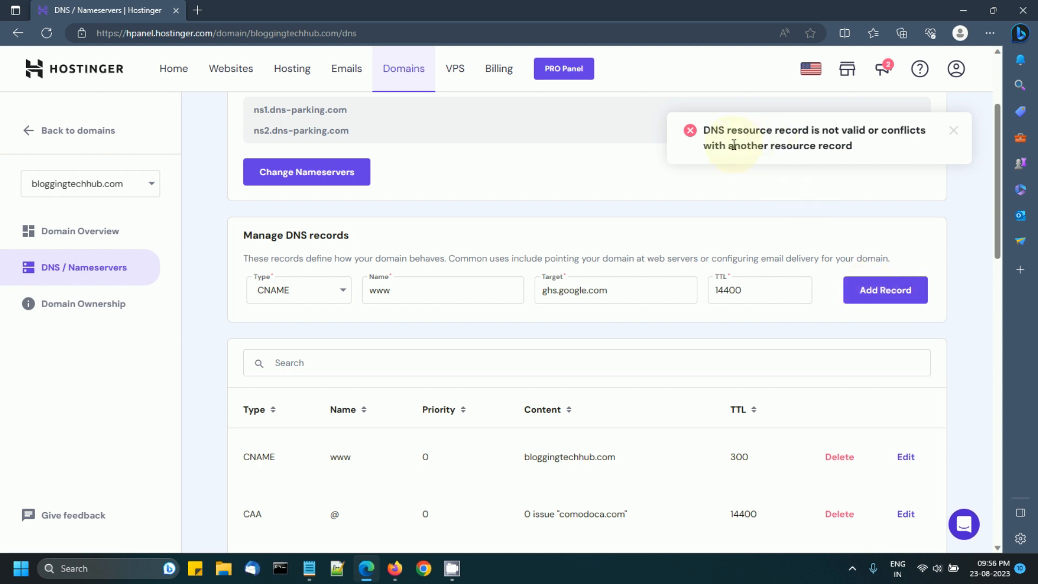
- Find the existing www CNAME record pointing to bloggingtechhub.com in the DNS records and open it for editing
scroll(641, 271, down, 1)
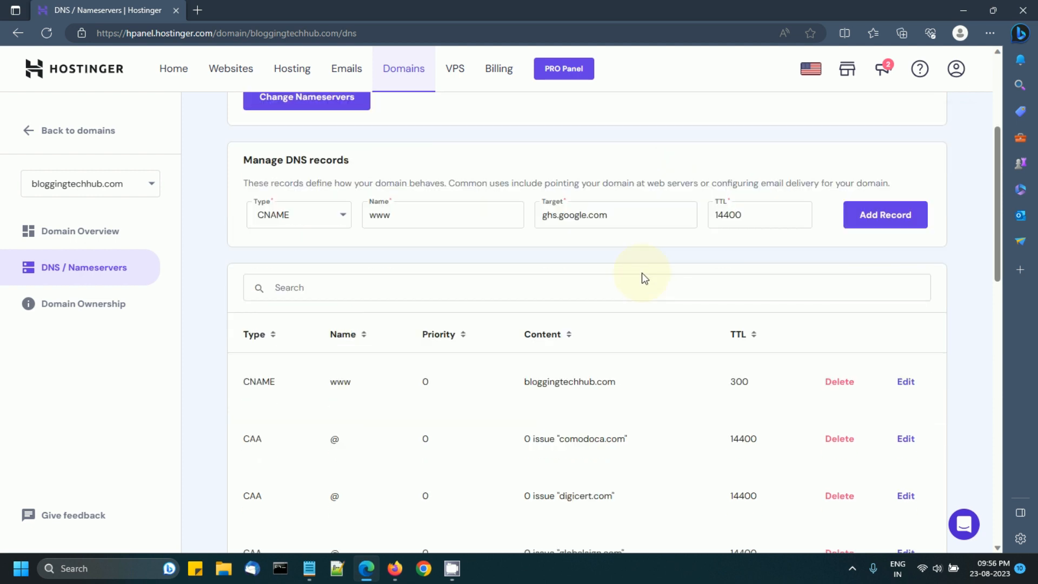
scroll(643, 274, down, 1)
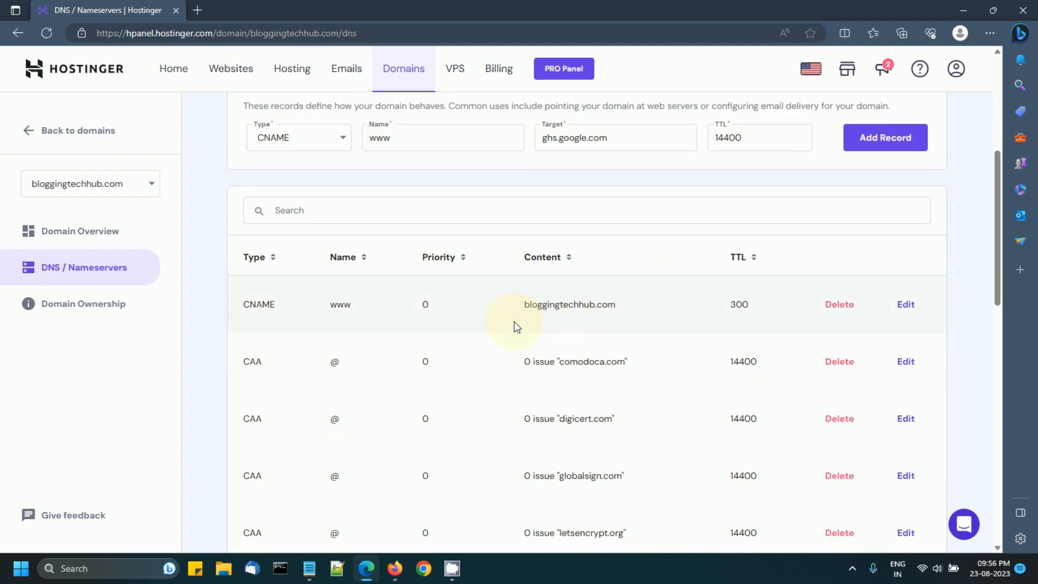
scroll(517, 324, up, 1)
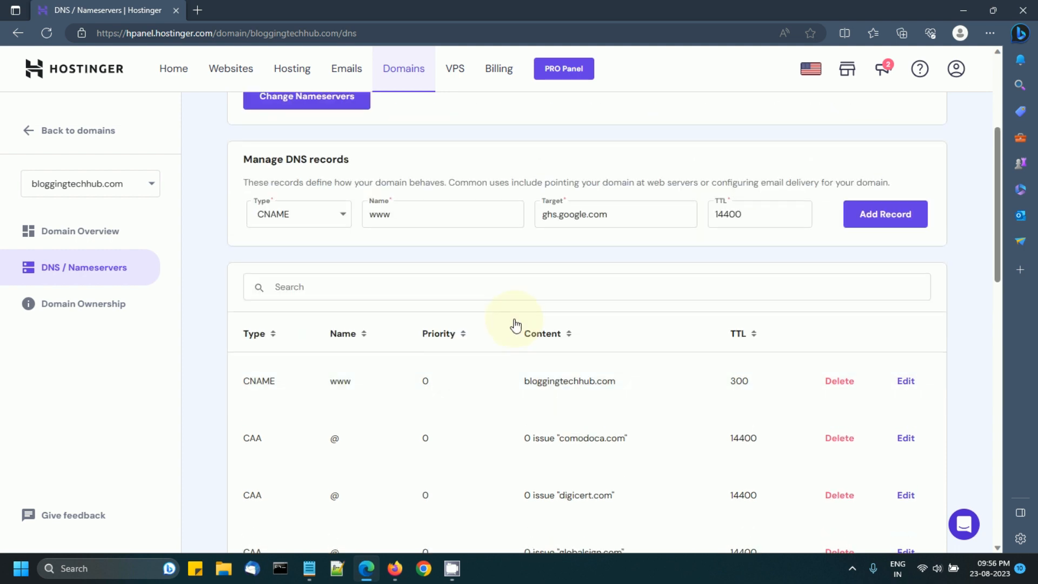
double_click(256, 381)
double_click(340, 381)
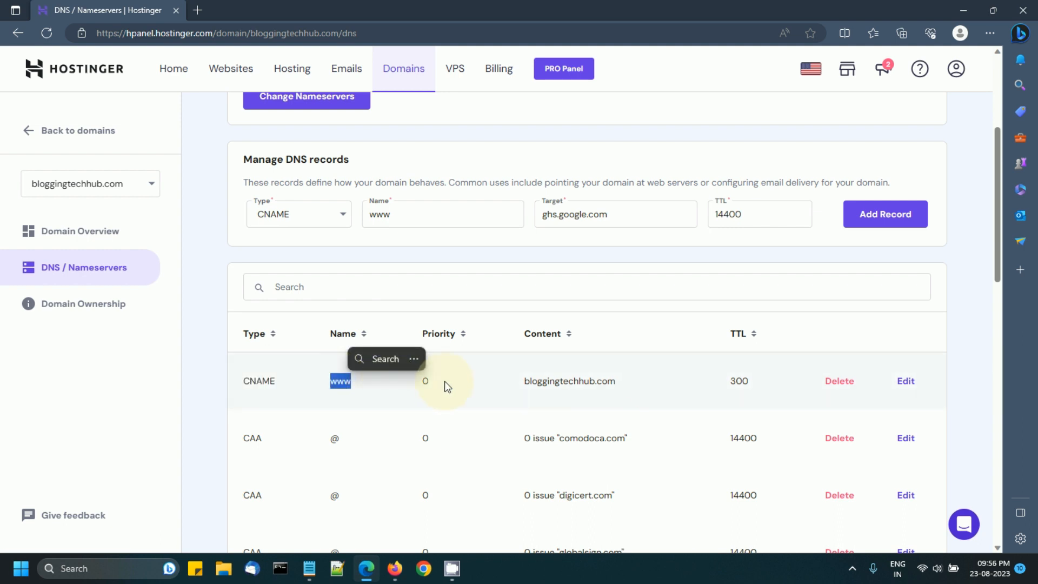
click(905, 381)
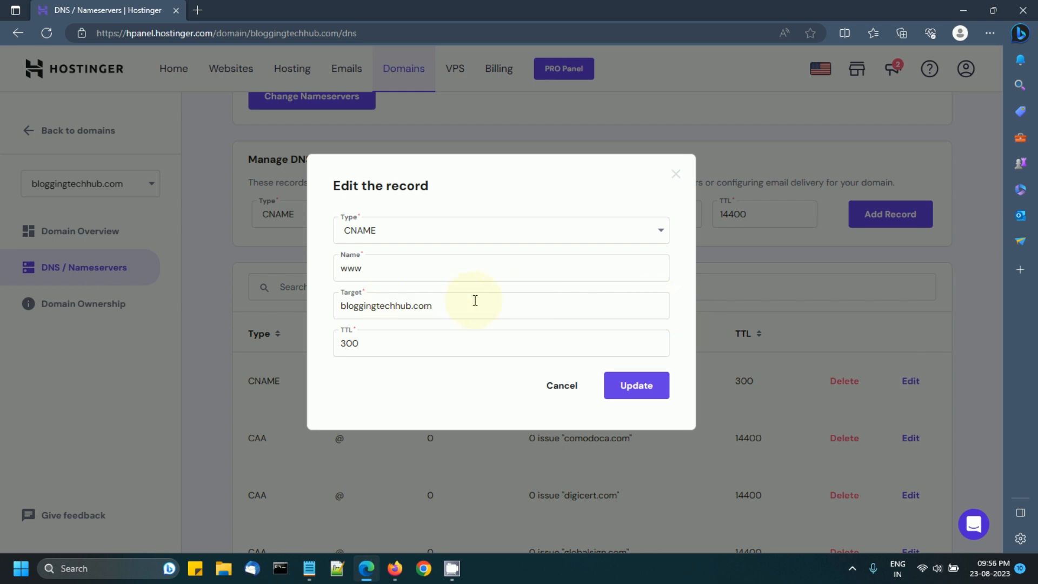
- Replace the www CNAME record's target with ghs.google.com from the Notepad notes and save the update
key(alt+Tab)
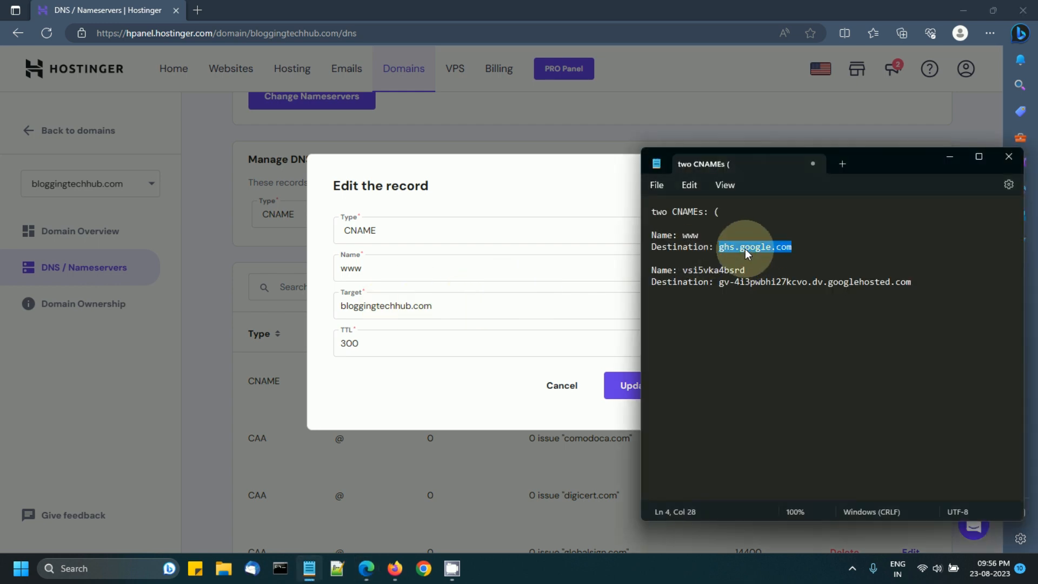
drag(480, 297, 331, 306)
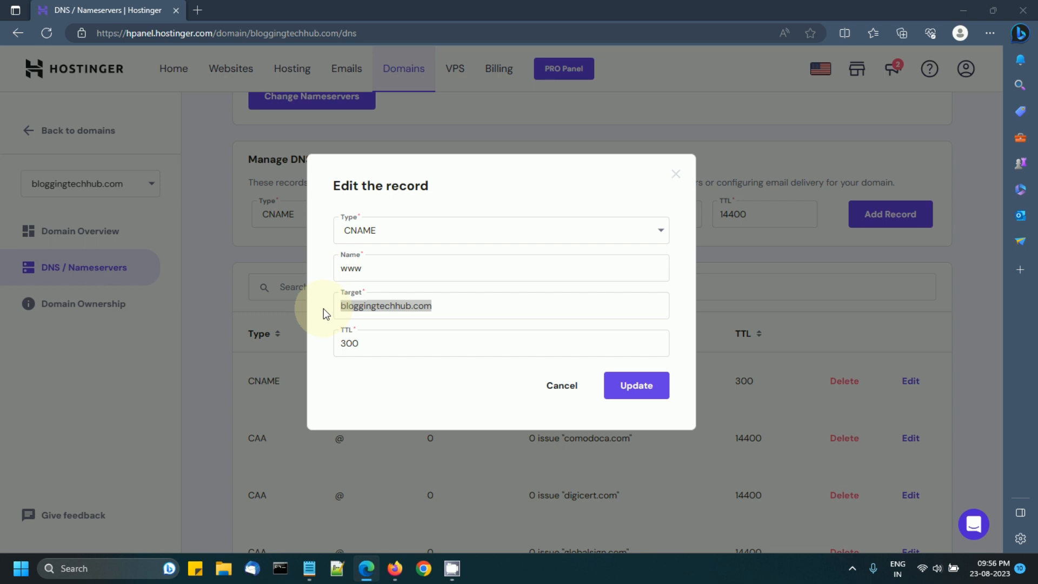
key(alt+Tab)
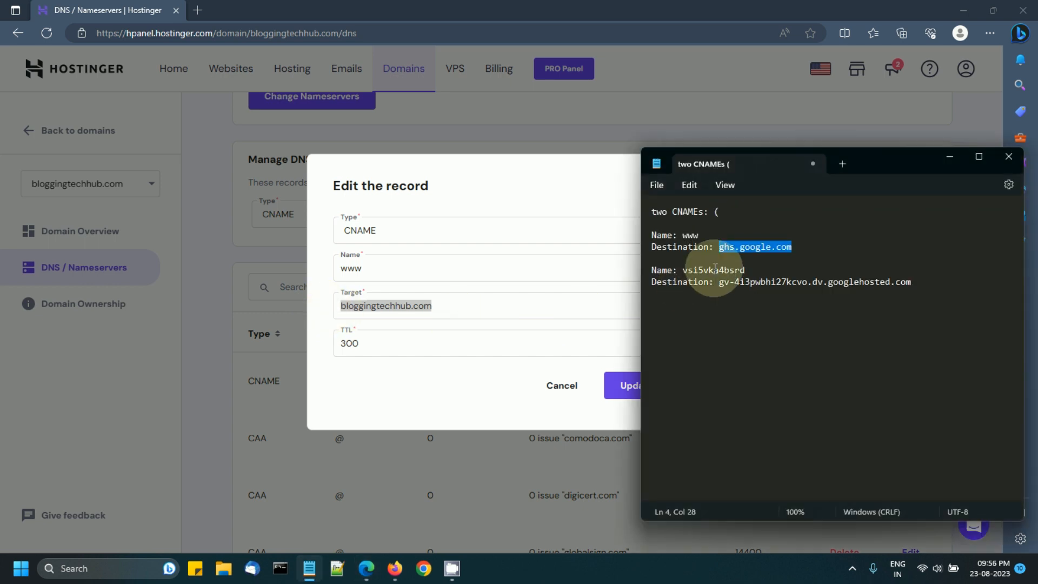
drag(470, 308, 331, 316)
text(ghs.google.com)
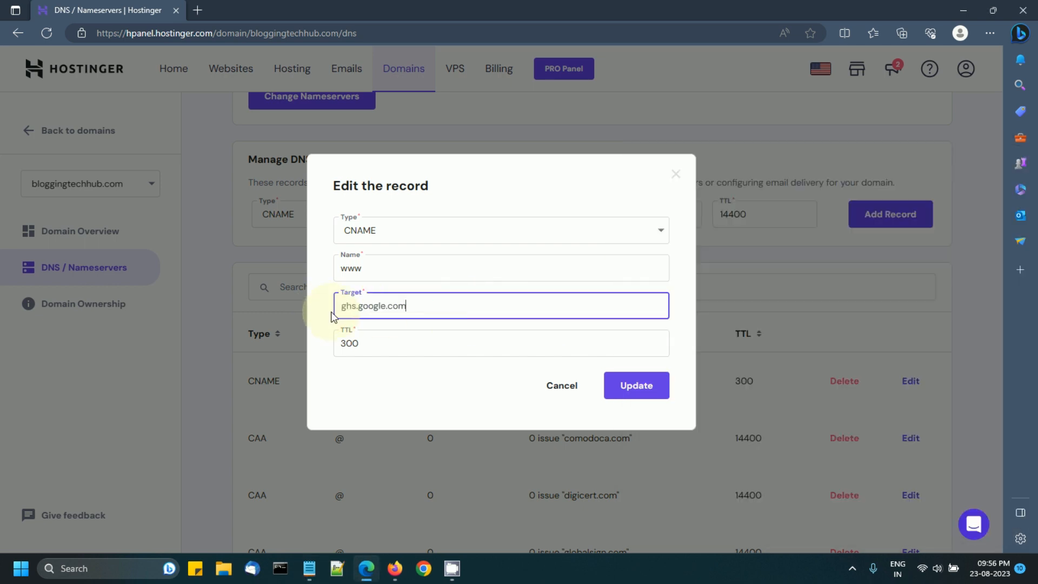
click(399, 347)
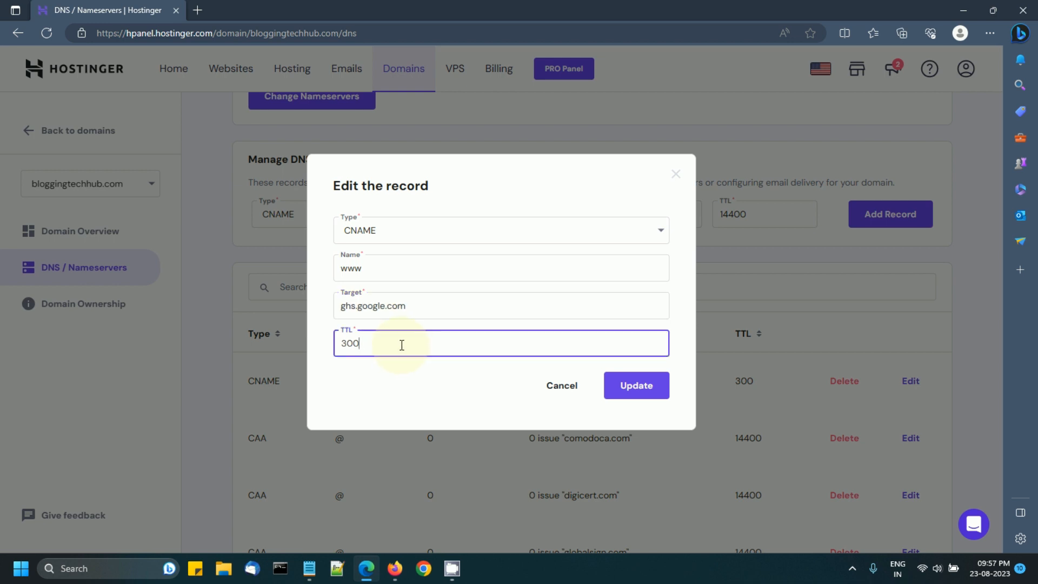
click(632, 384)
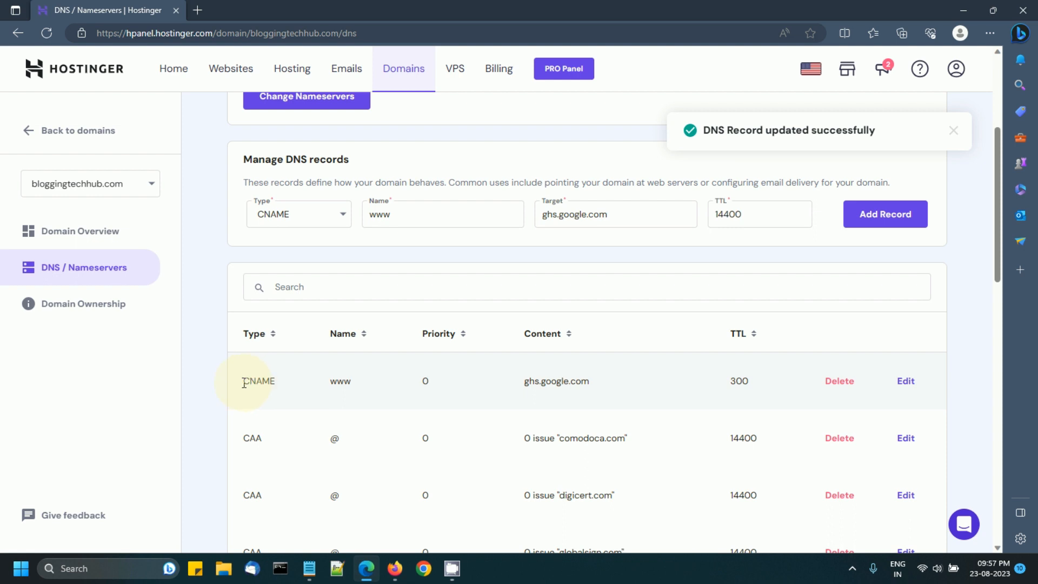
drag(244, 383, 748, 385)
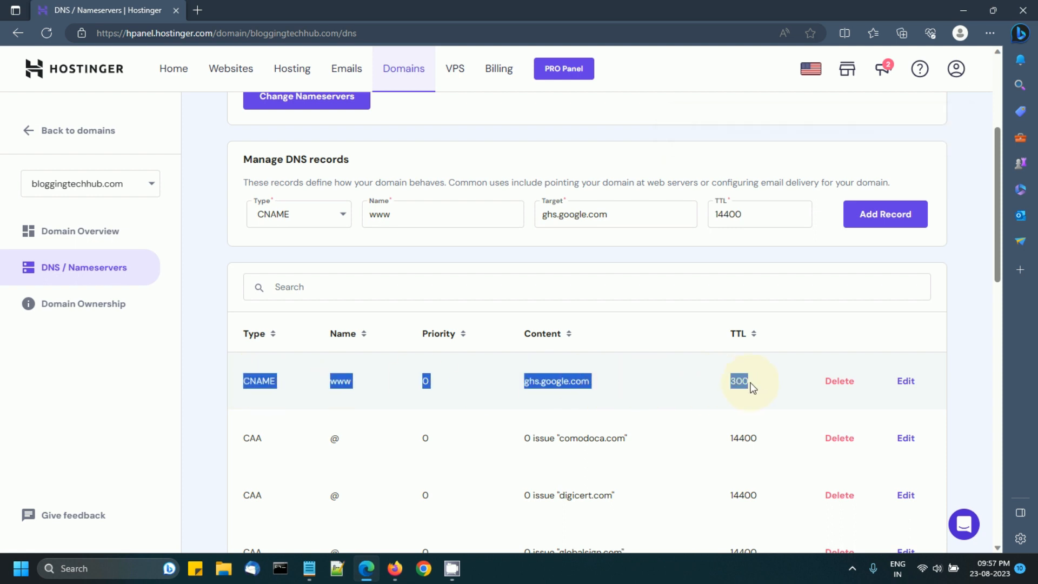
- Replace the new CNAME record's name with the security CNAME's verification name copied from the Notepad notes
click(312, 575)
click(708, 283)
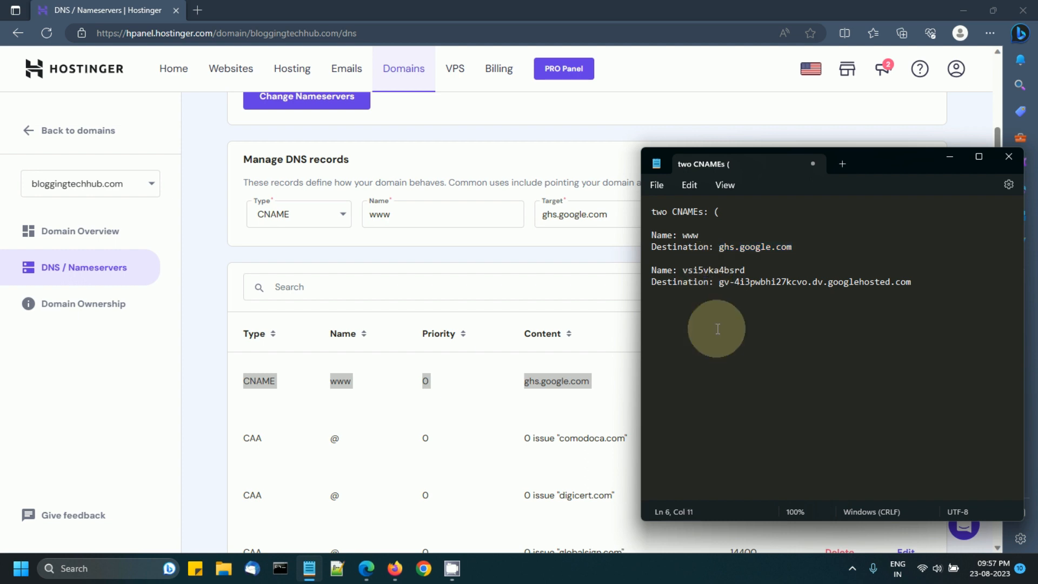
drag(682, 271, 750, 271)
key(ctrl+c)
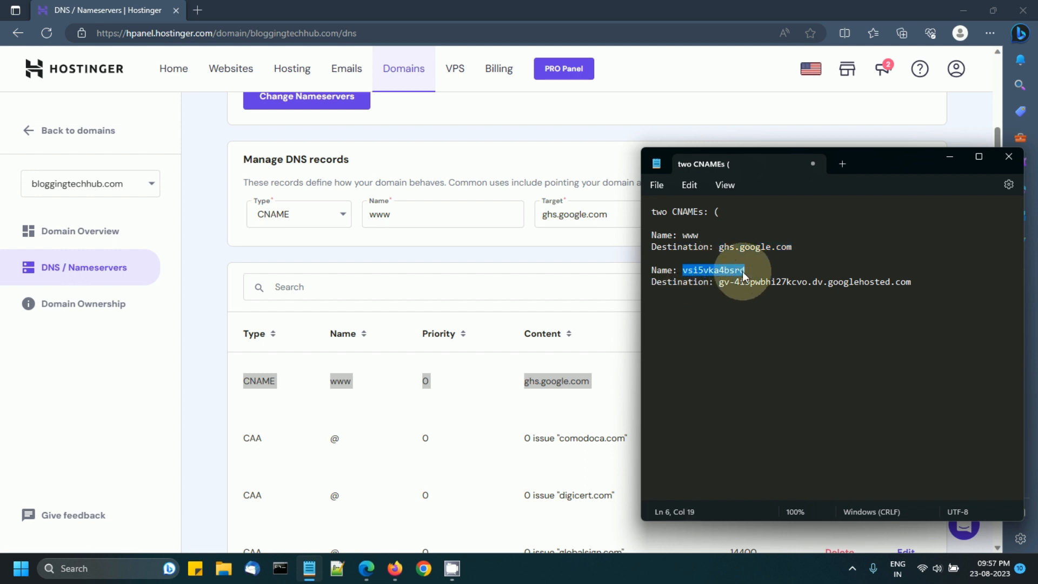
click(408, 214)
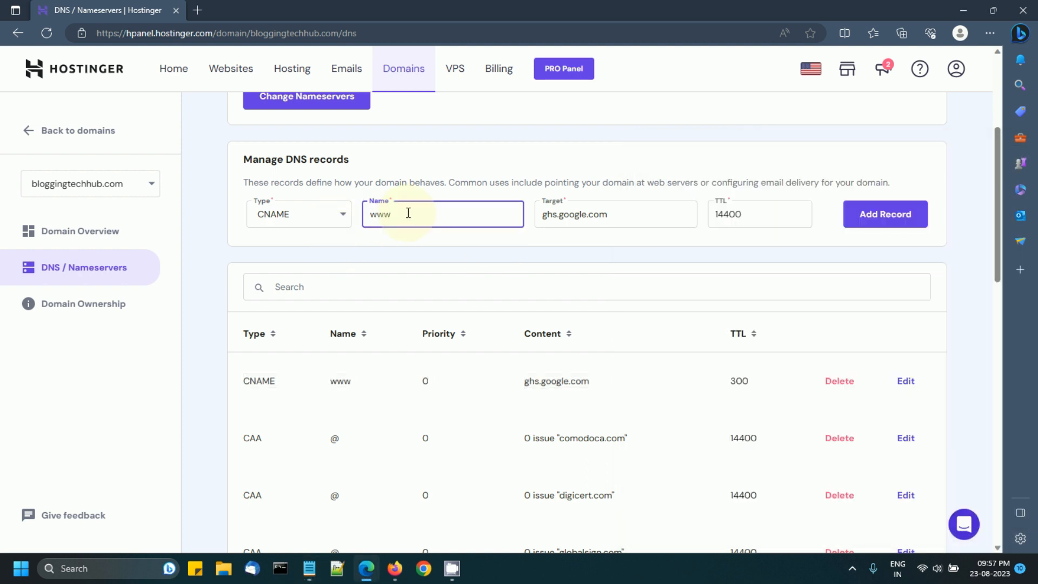
key(ctrl+a)
key(ctrl+v)
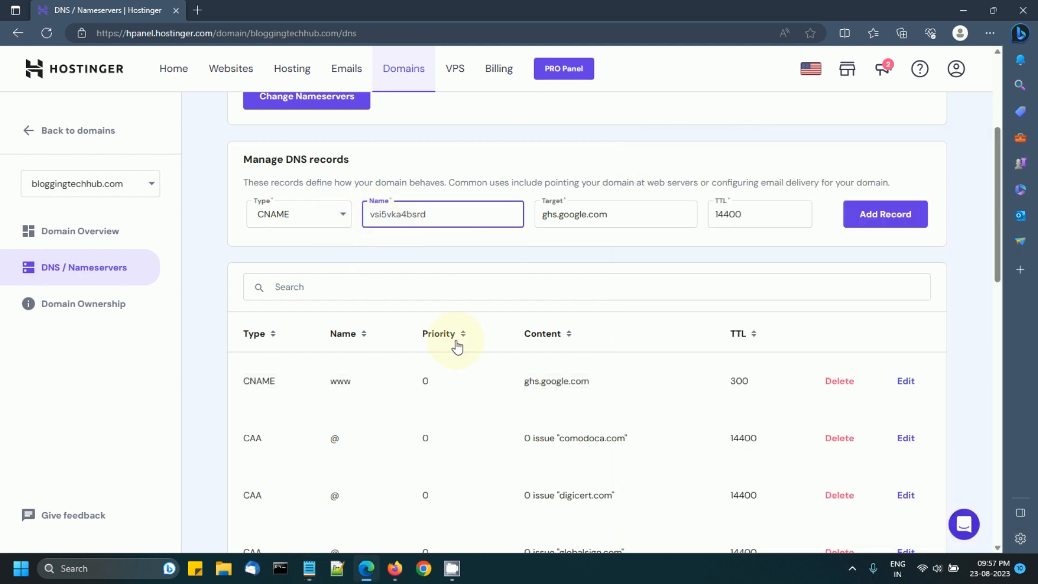
- Replace the new record's target with the security CNAME's verification destination from Notepad, add the record, and check both CNAME entries
key(alt+Tab)
drag(719, 281, 921, 282)
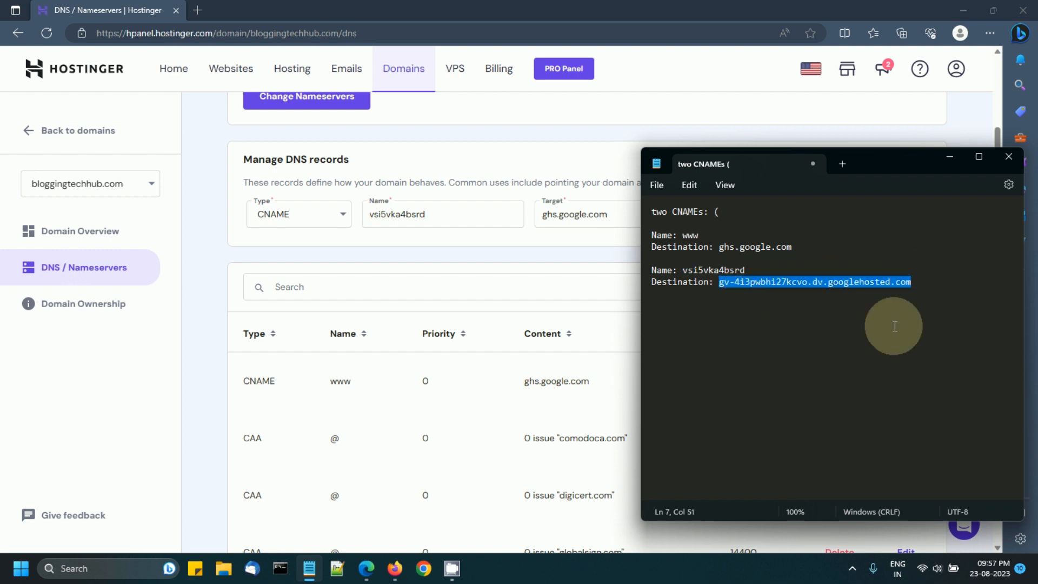
key(ctrl+c)
click(621, 214)
key(ctrl+a)
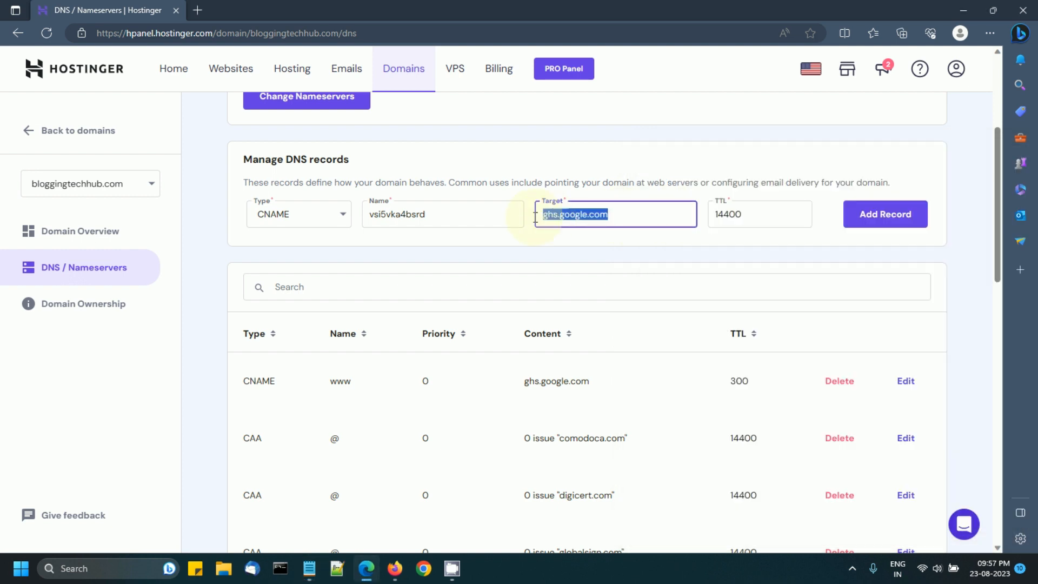
key(ctrl+v)
click(881, 215)
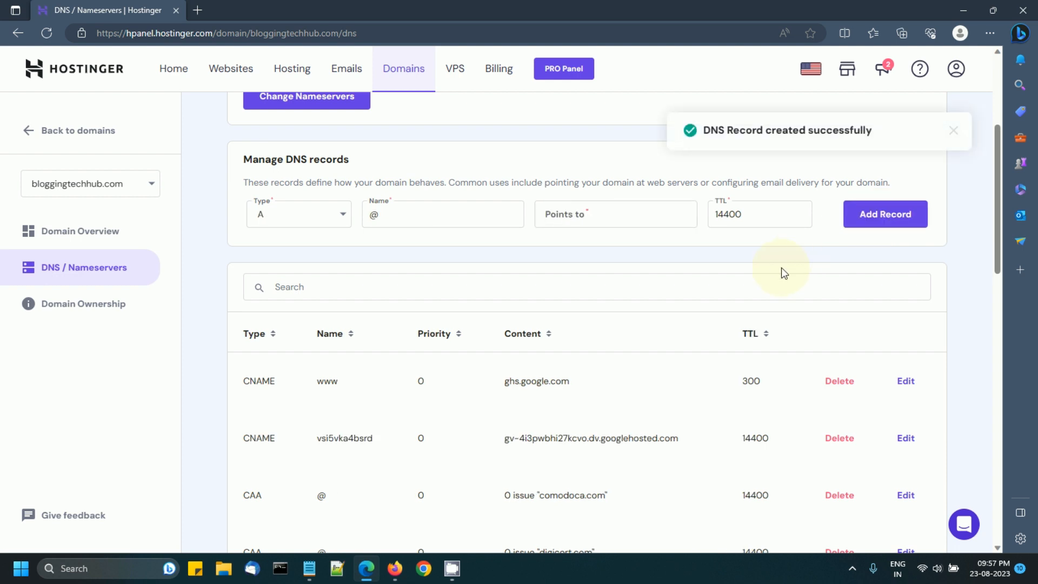
drag(707, 130, 889, 134)
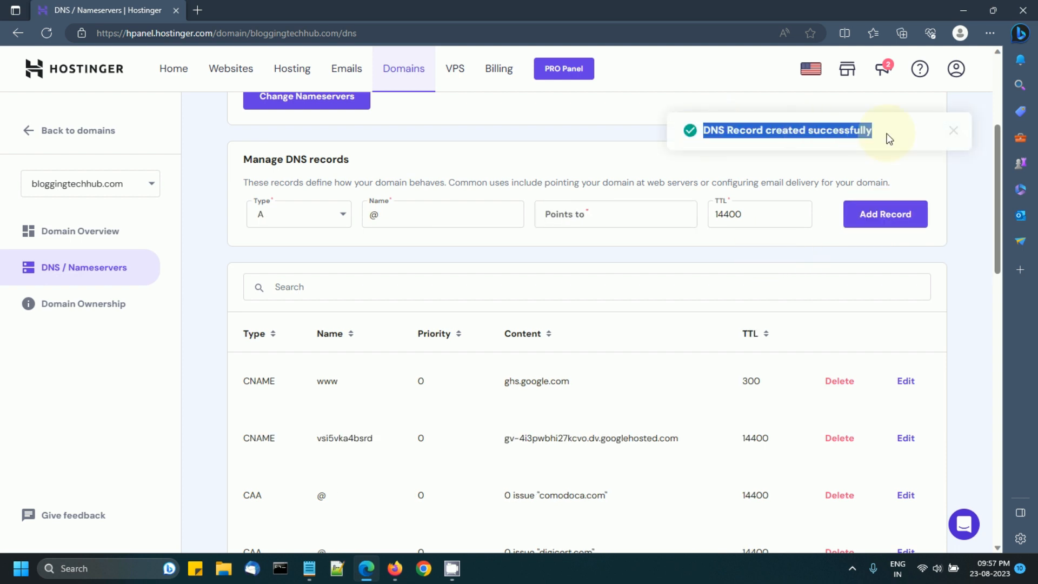
scroll(589, 330, down, 2)
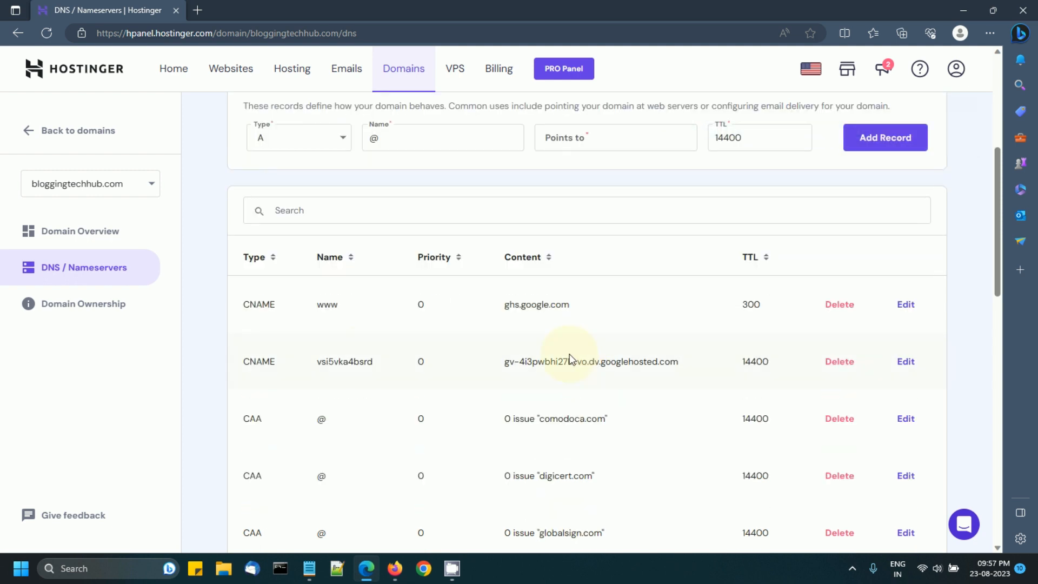
drag(245, 301, 927, 359)
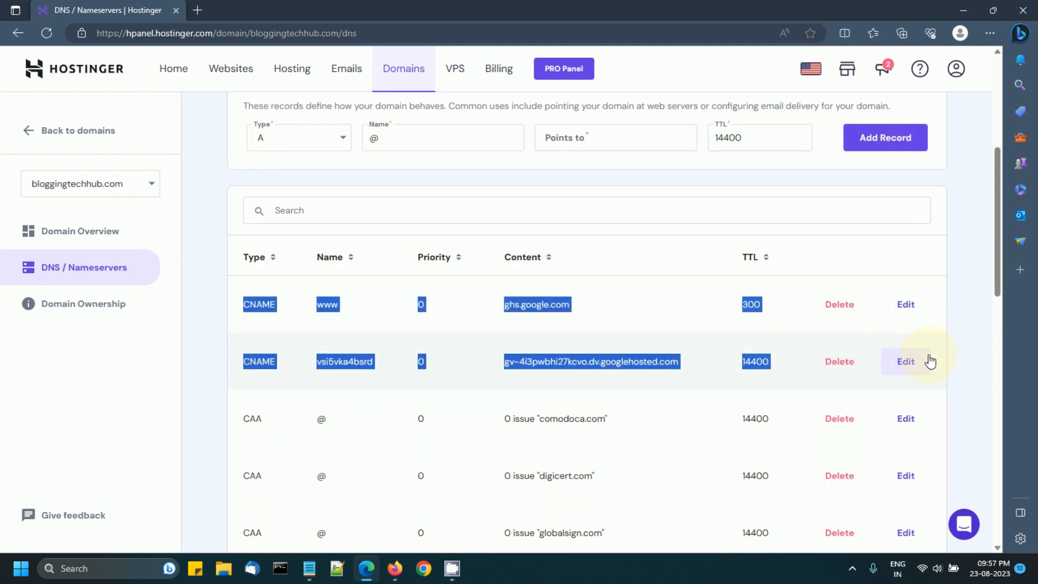
drag(808, 372, 771, 371)
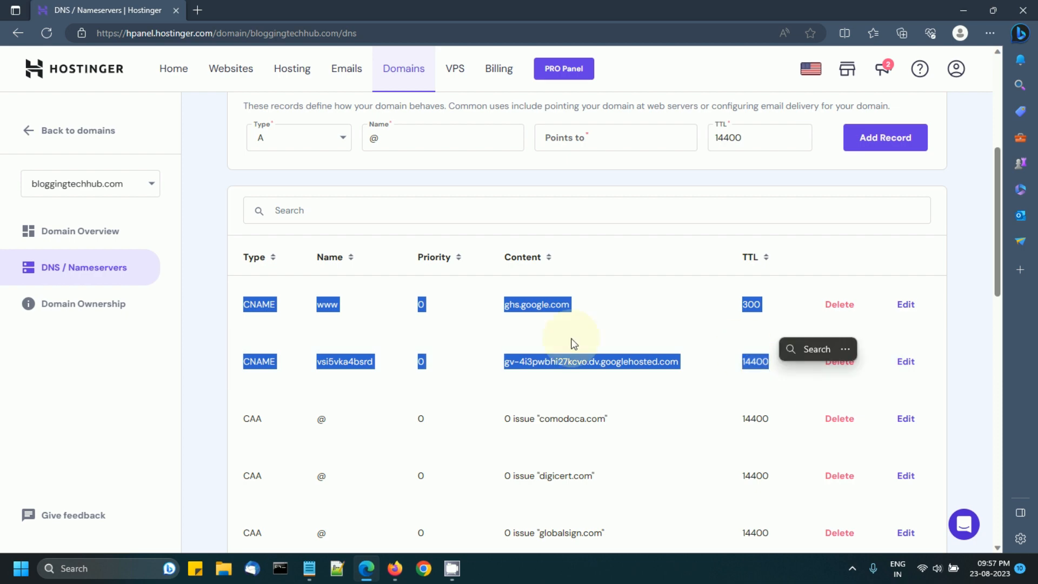
- Switch to the Blogger Help page in Firefox and read the A-record instructions for redirecting the URL without a subdomain
mouse_move(399, 573)
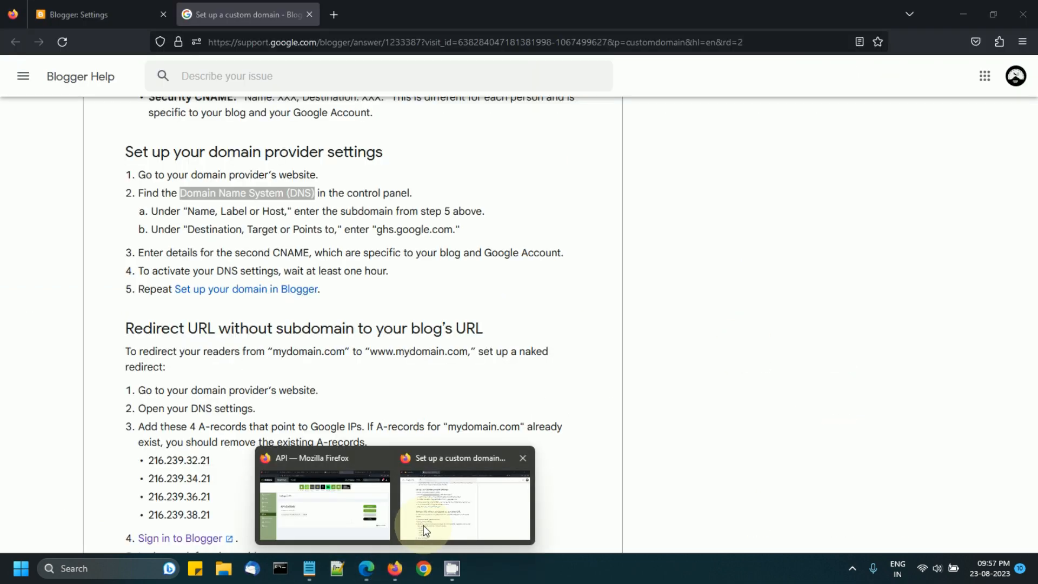
click(454, 503)
scroll(318, 319, down, 3)
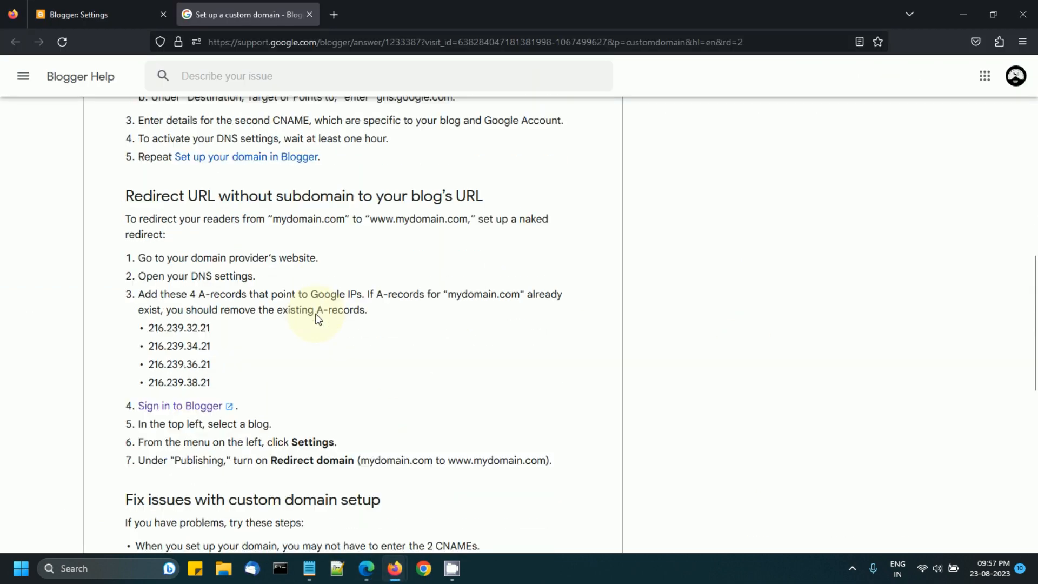
scroll(317, 319, down, 2)
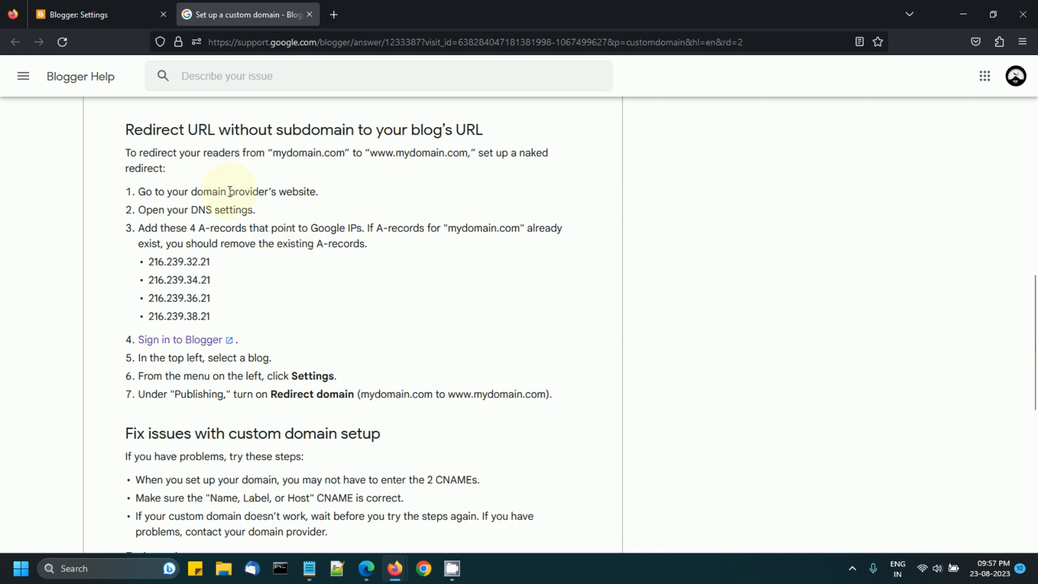
drag(125, 130, 355, 130)
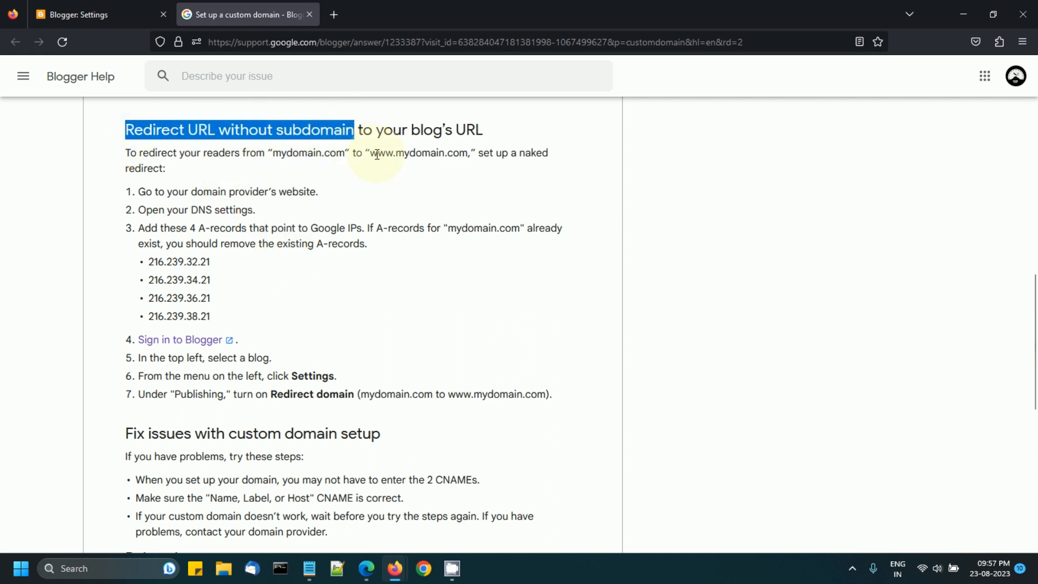
double_click(381, 153)
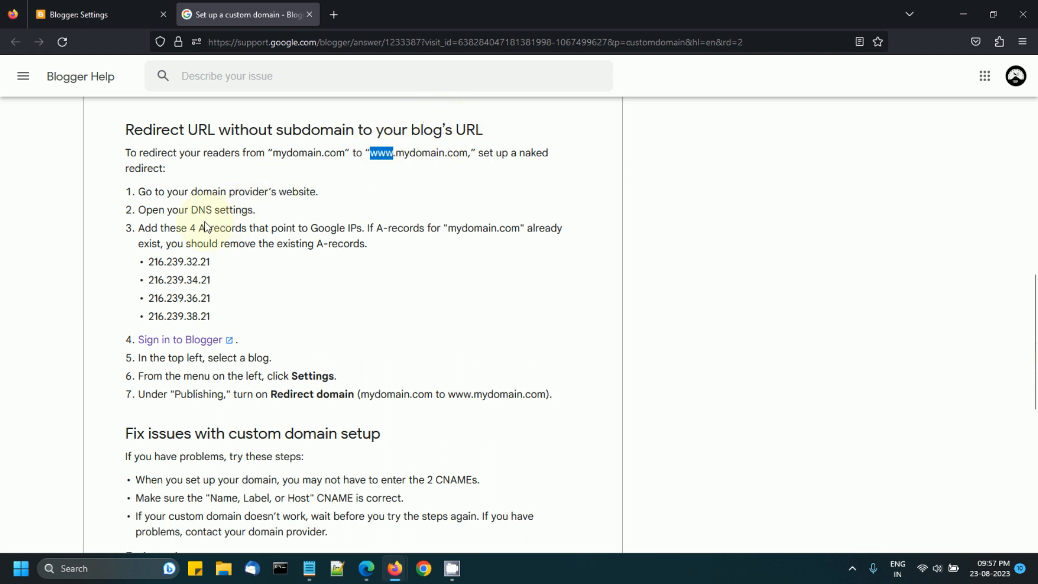
drag(198, 230, 250, 228)
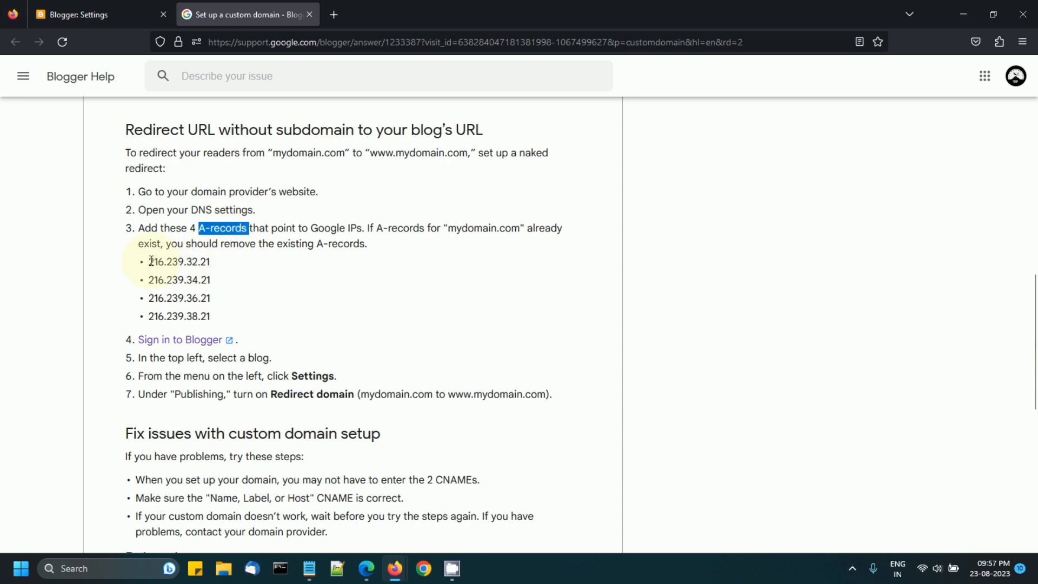
drag(149, 262, 214, 260)
scroll(214, 259, up, 1)
click(213, 321)
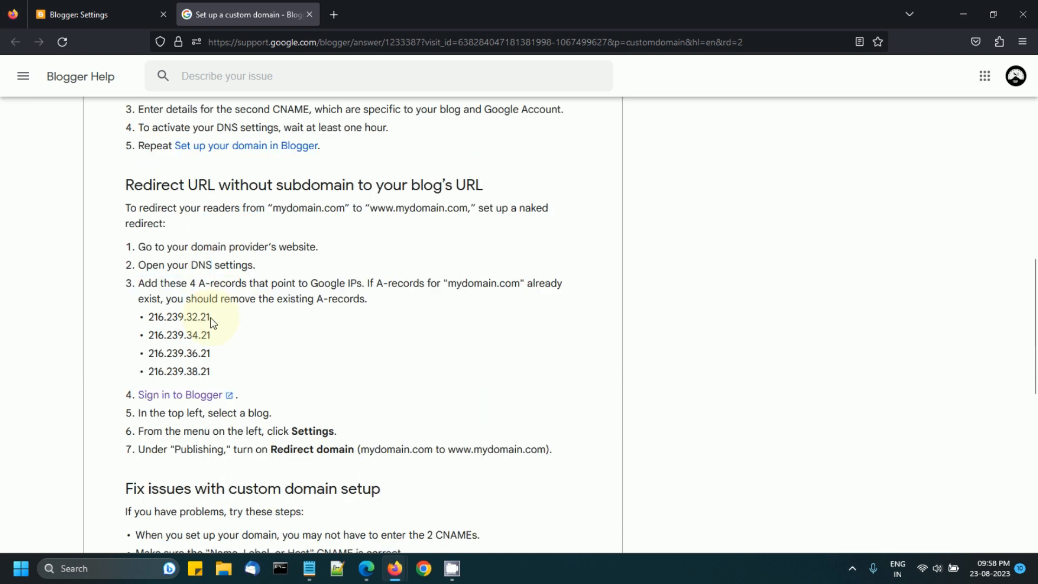
- Copy the first Google IP, 216.239.32.21, from the help page and choose type A for a new record in Hostinger's DNS settings
drag(150, 319, 207, 317)
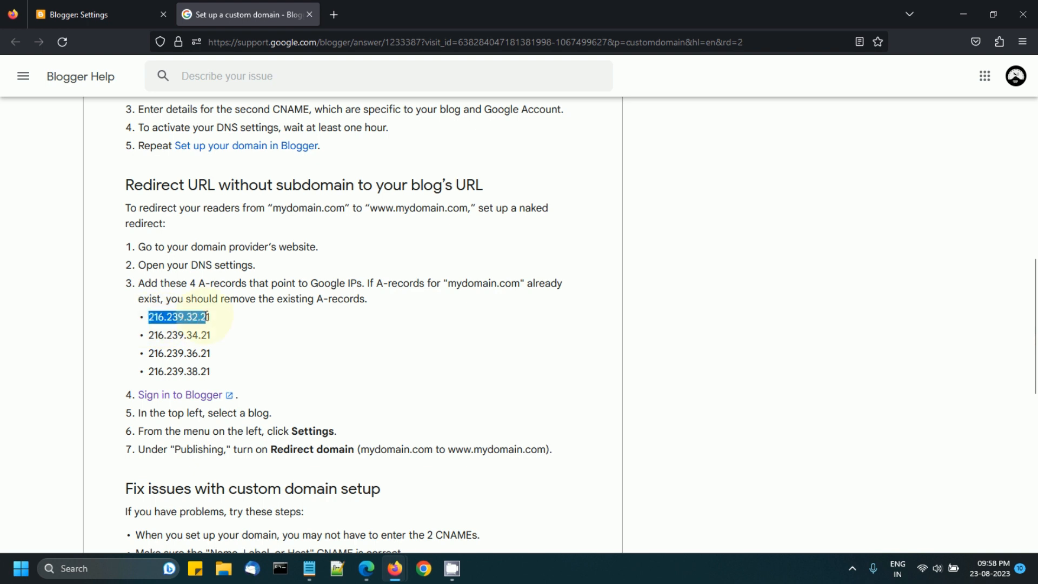
right_click(204, 317)
click(219, 333)
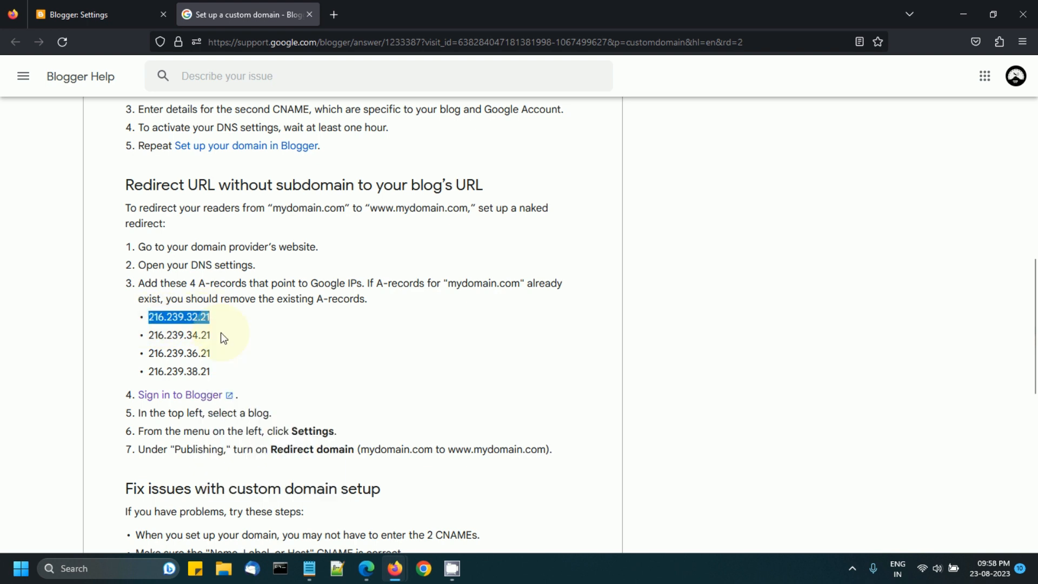
click(367, 568)
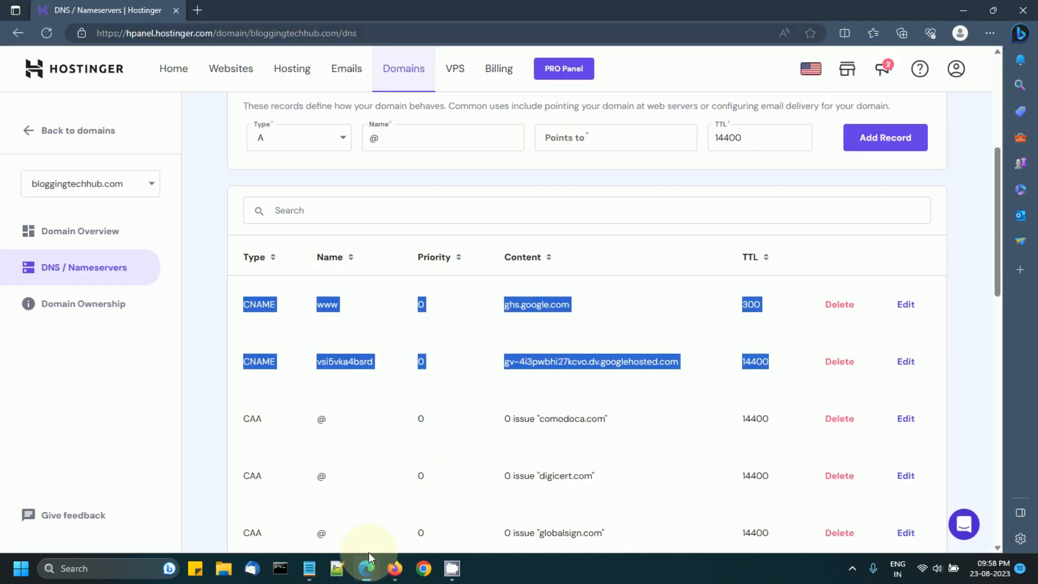
click(310, 135)
click(294, 170)
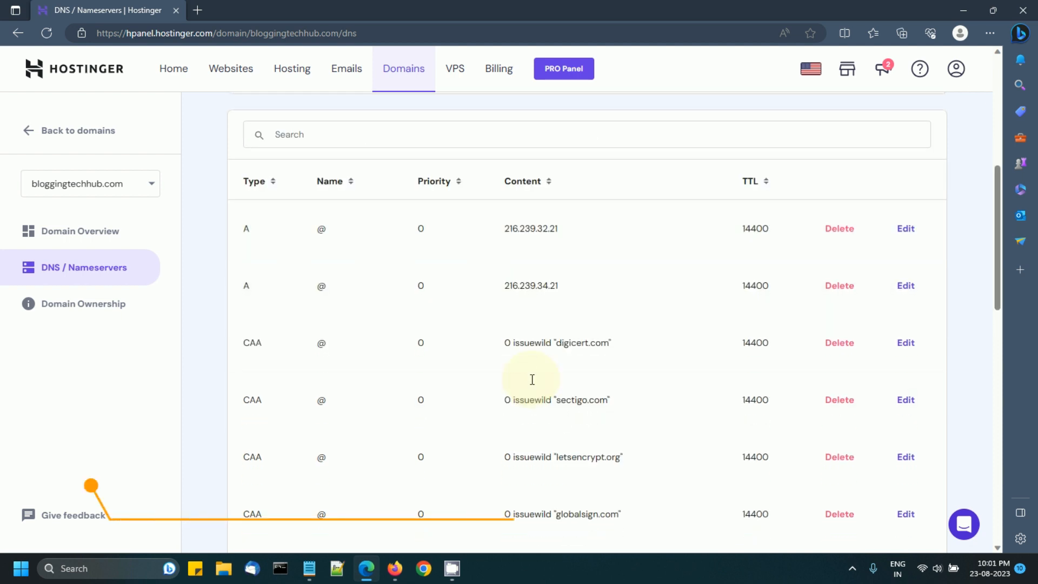
key(alt+Tab)
key(Escape)
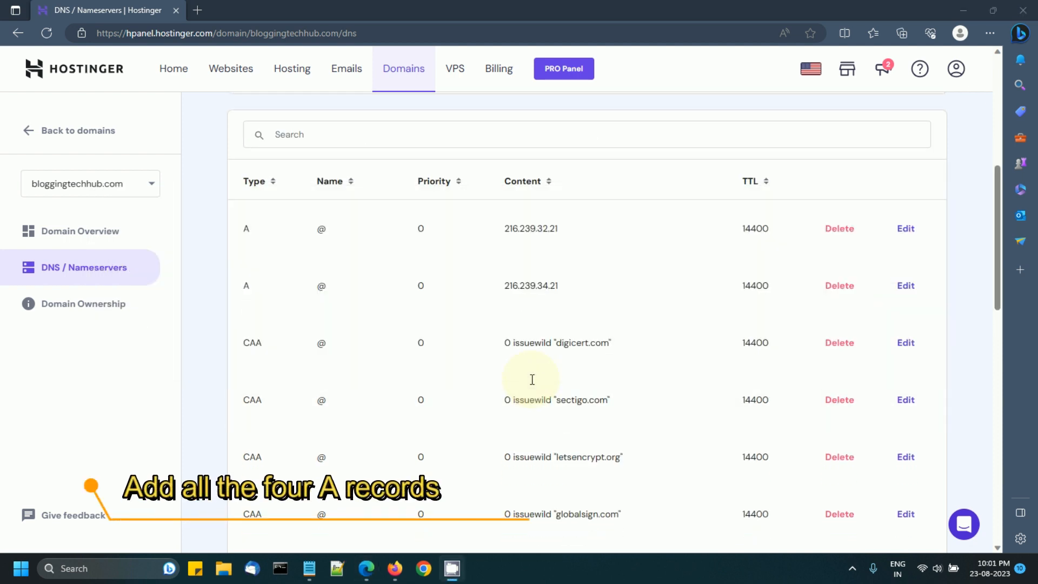
- Copy the third Google IP, 216.239.36.21, from the Blogger Help page in Firefox and return to Hostinger's DNS settings in Edge
mouse_move(394, 568)
click(414, 485)
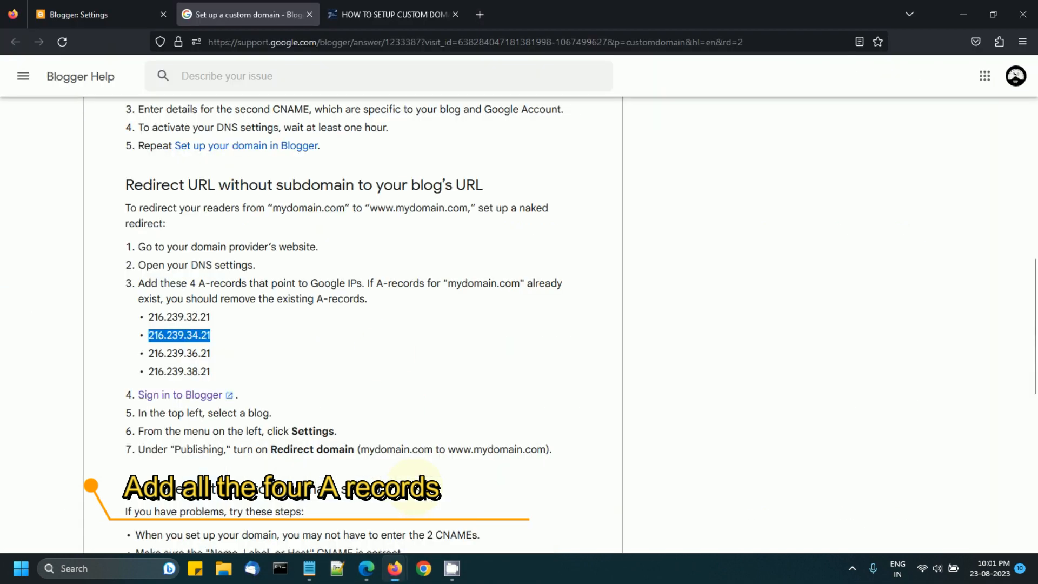
drag(147, 353, 219, 357)
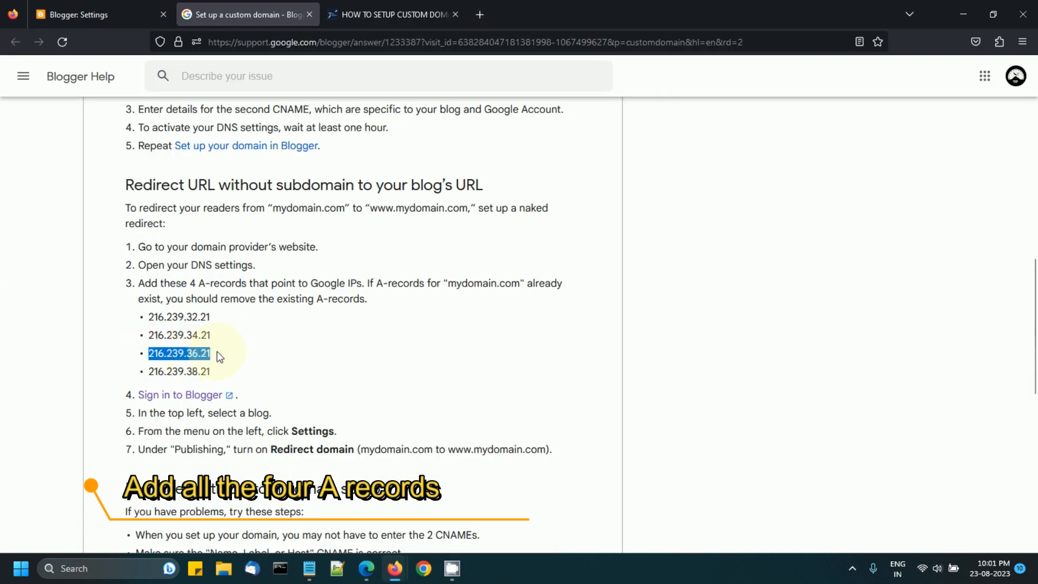
right_click(219, 357)
click(219, 364)
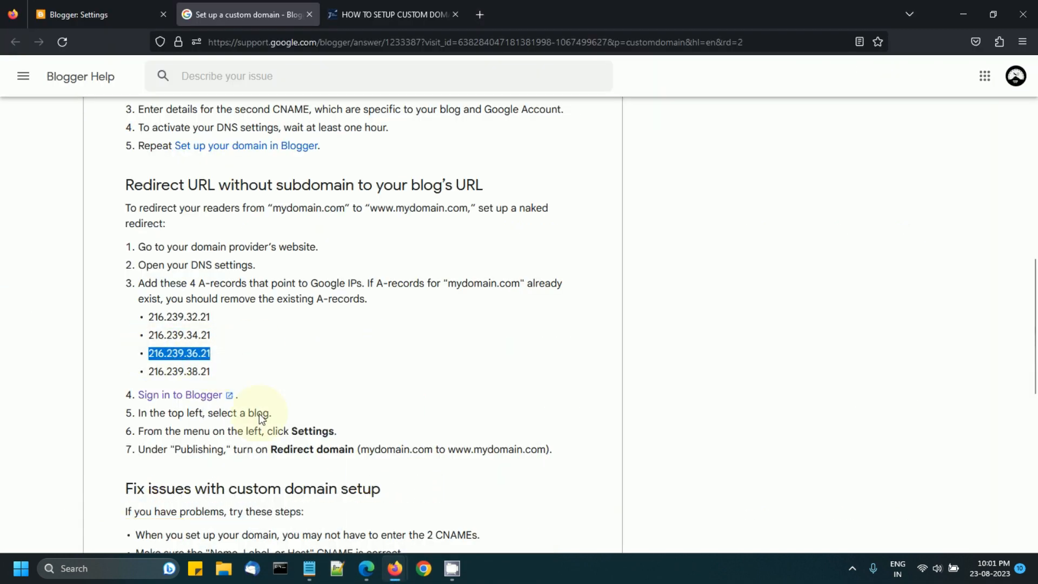
mouse_move(366, 568)
click(411, 481)
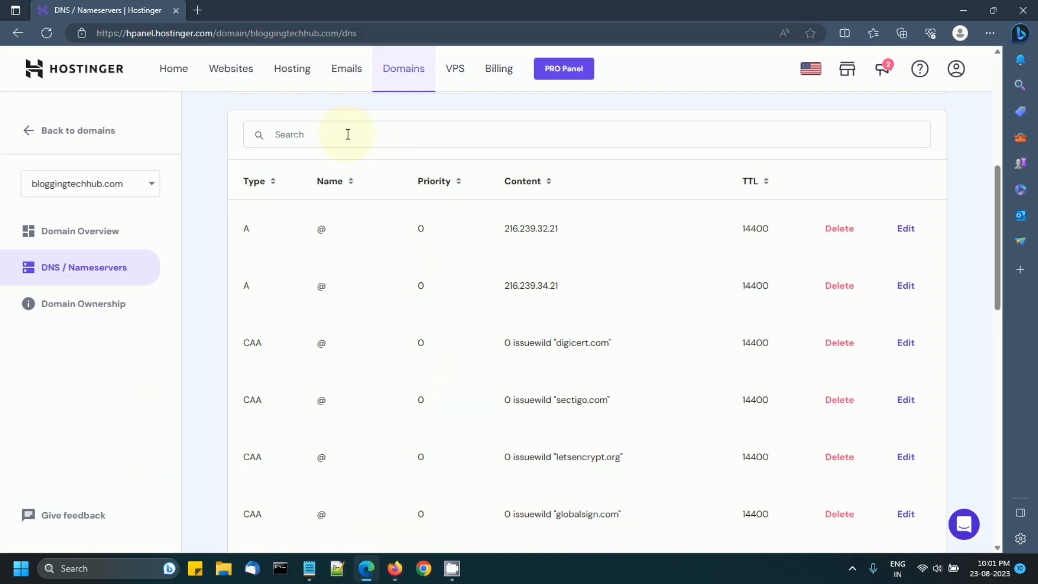
- Add an A record named @ that points to 216.239.36.21 and confirm adding it alongside the existing A records
scroll(347, 134, up, 5)
click(419, 366)
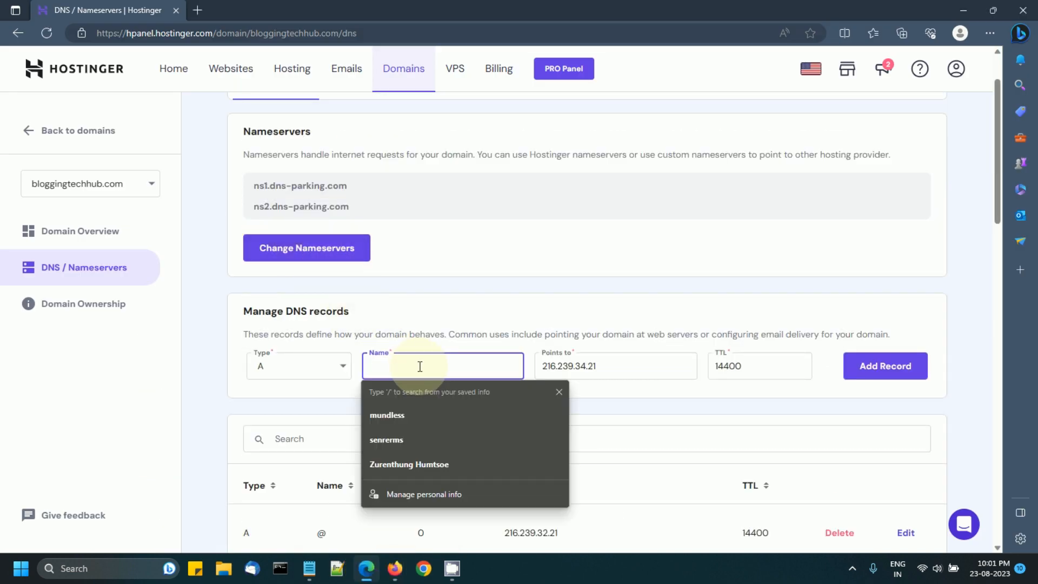
text(@)
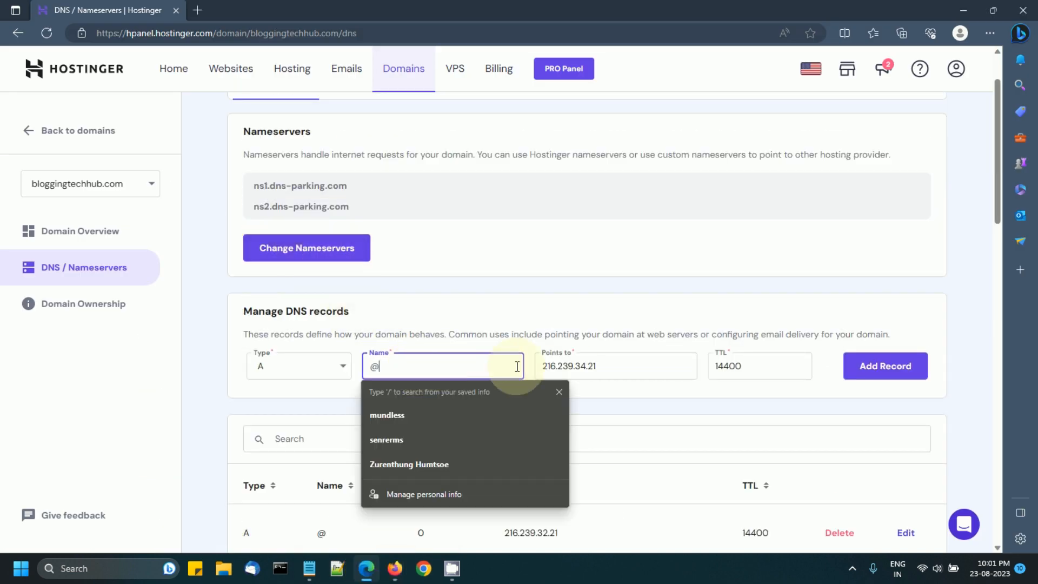
drag(597, 366, 521, 363)
key(ctrl+v)
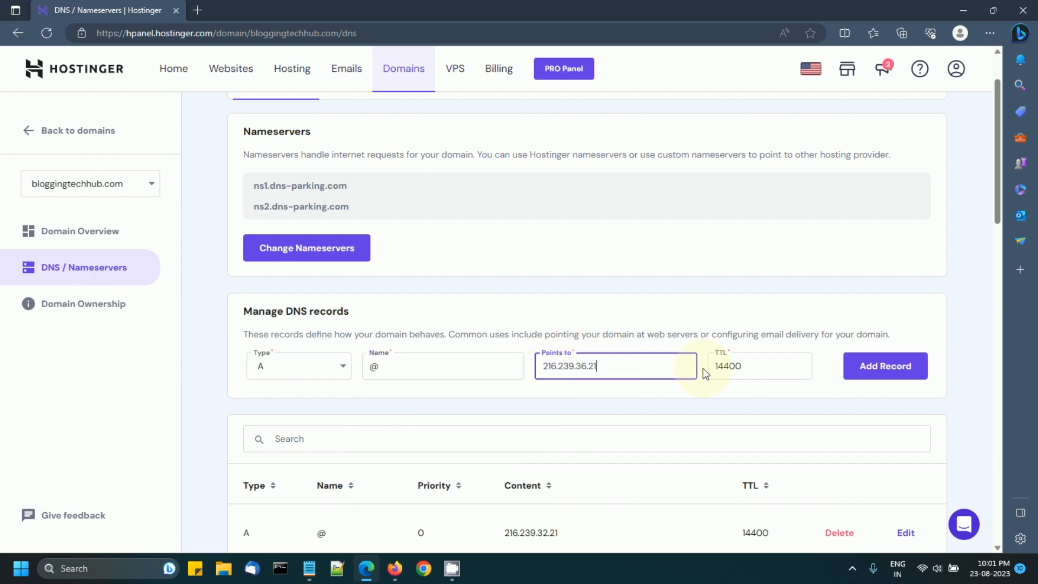
click(863, 365)
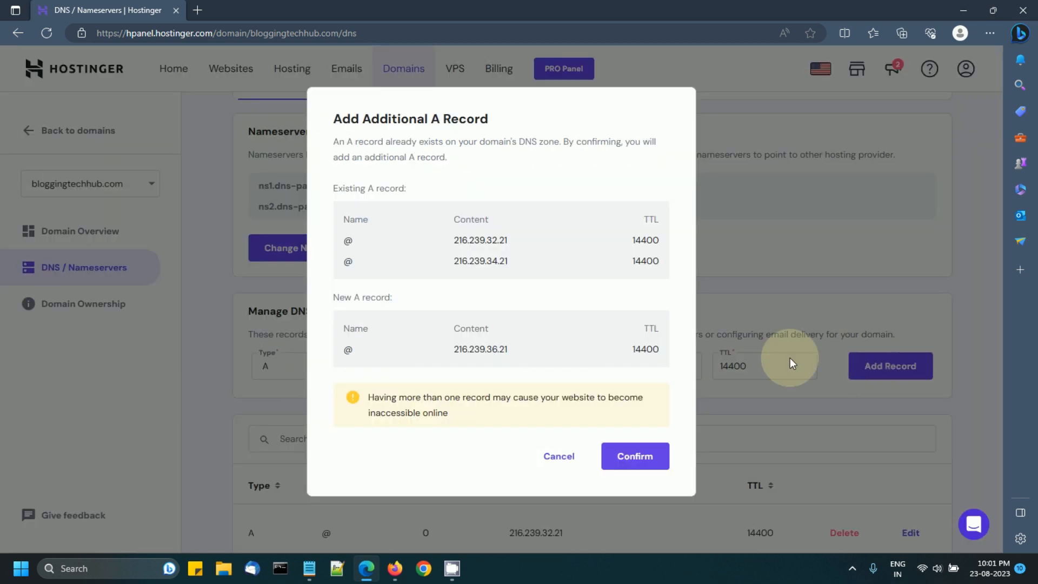
click(631, 458)
- Copy the fourth Google IP, 216.239.38.21, from the Blogger Help page in Firefox and switch back to Hostinger in Edge
mouse_move(394, 568)
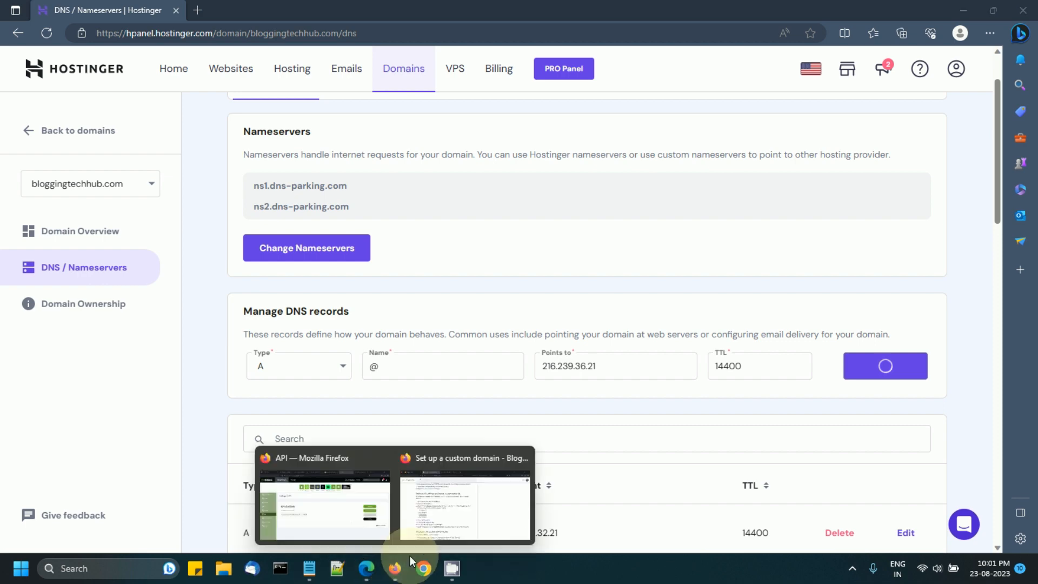
click(464, 497)
drag(148, 371, 212, 371)
right_click(186, 372)
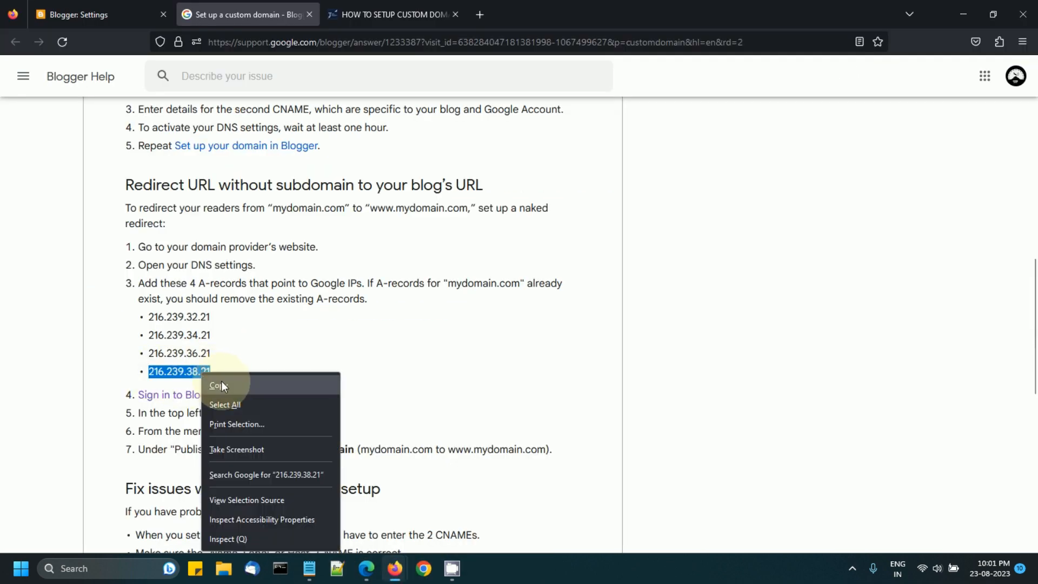
click(201, 384)
click(366, 568)
- Add an A record named @ that points to 216.239.38.21, confirm it, and look over the DNS record list
click(405, 367)
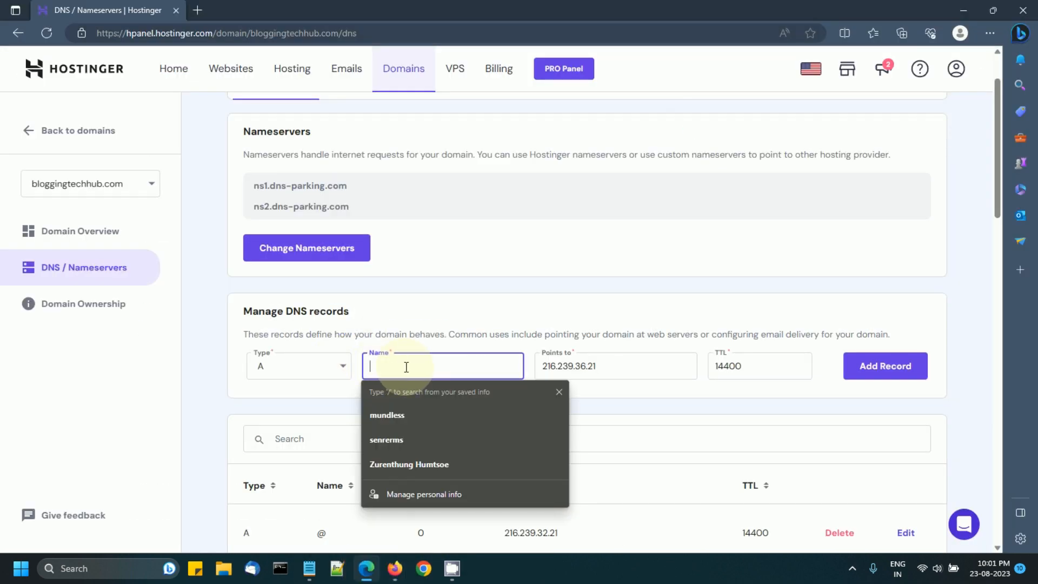
text(@)
double_click(614, 365)
key(ctrl+v)
click(882, 366)
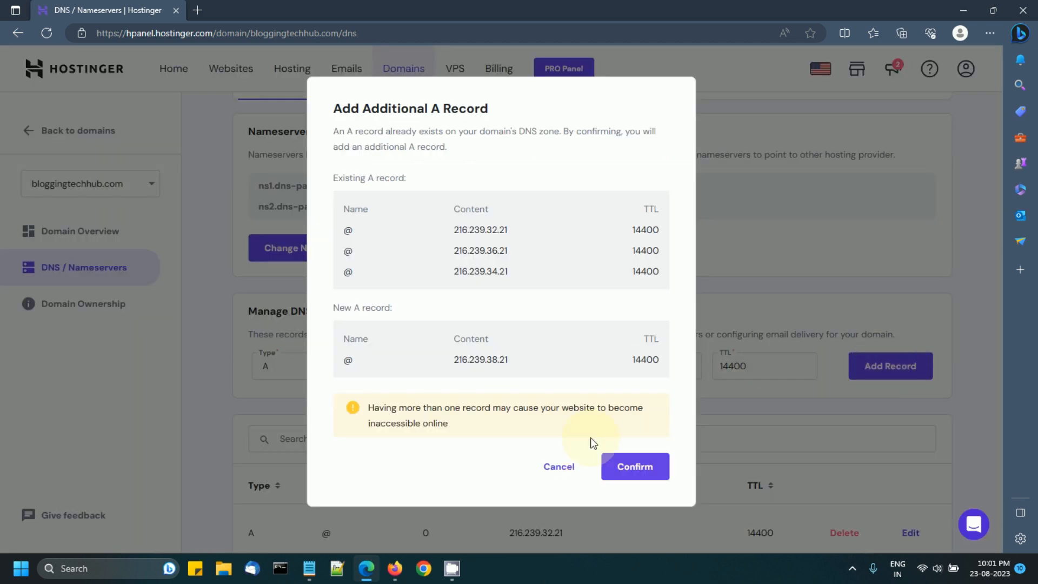
click(617, 469)
scroll(617, 438, down, 10)
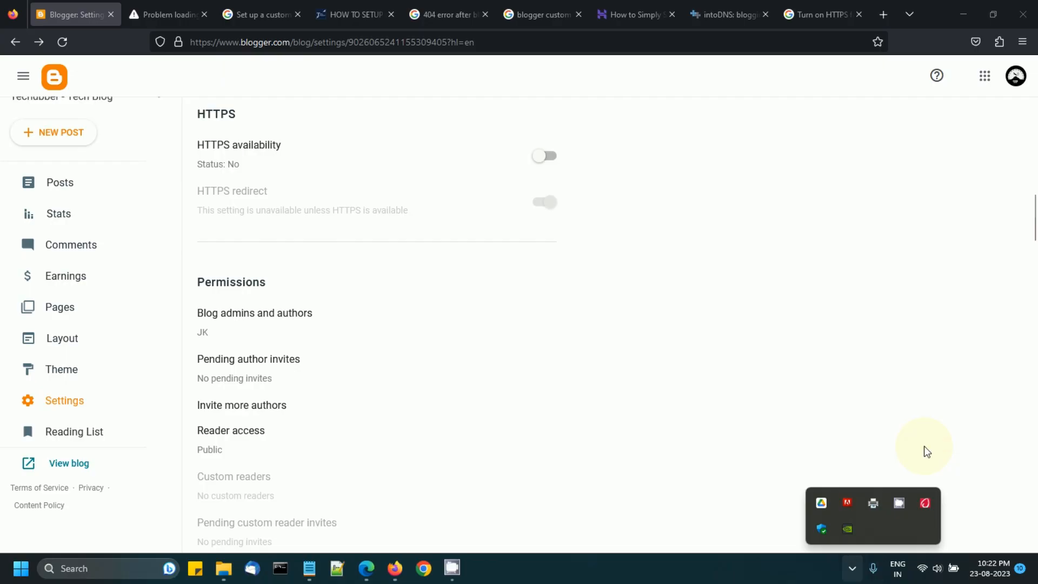
- Review the custom domain, Redirect domain and HTTPS options in the blog's Publishing and HTTPS settings in Blogger
click(926, 450)
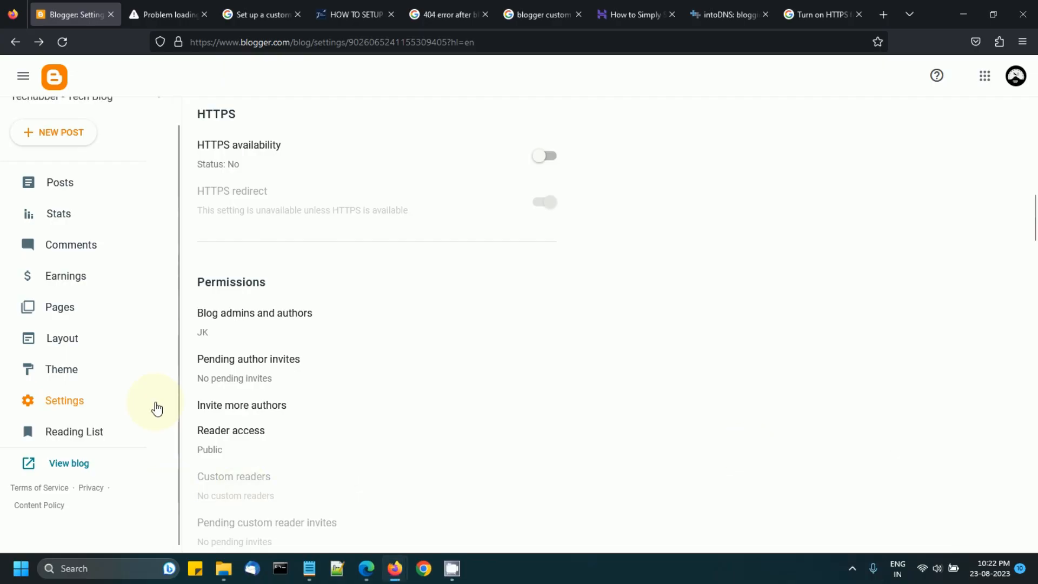
scroll(146, 259, up, 1)
scroll(372, 323, up, 6)
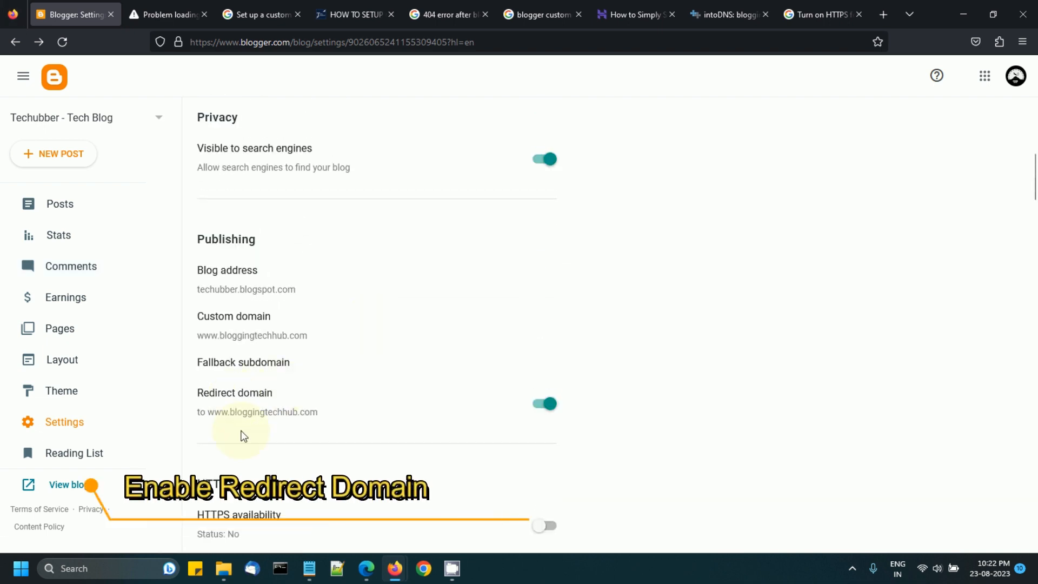
scroll(239, 431, down, 1)
scroll(239, 432, down, 4)
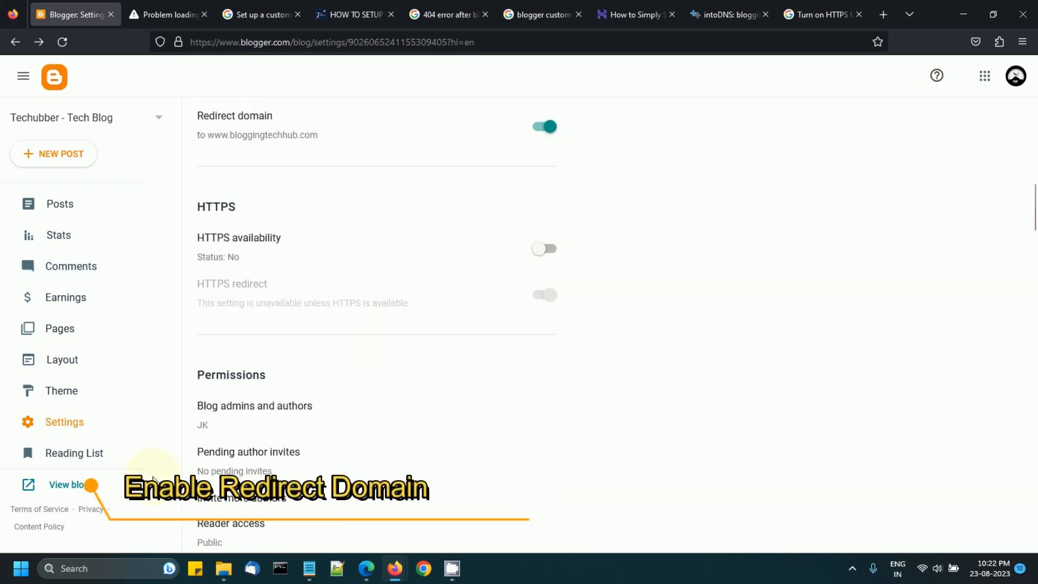
- Open the blog in a new tab, look through its home page at the custom domain, and close the tab
right_click(80, 486)
click(130, 277)
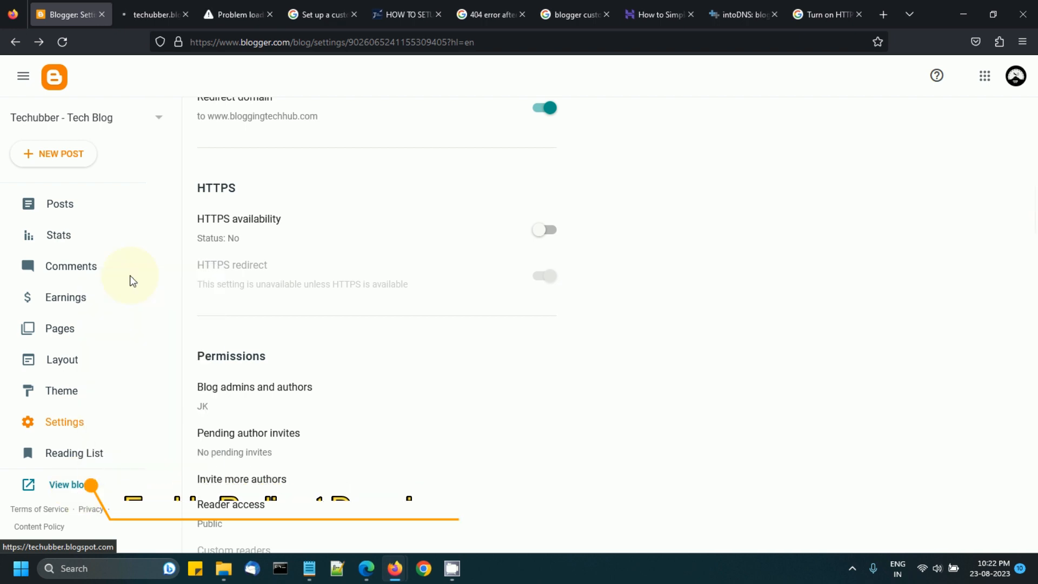
click(161, 18)
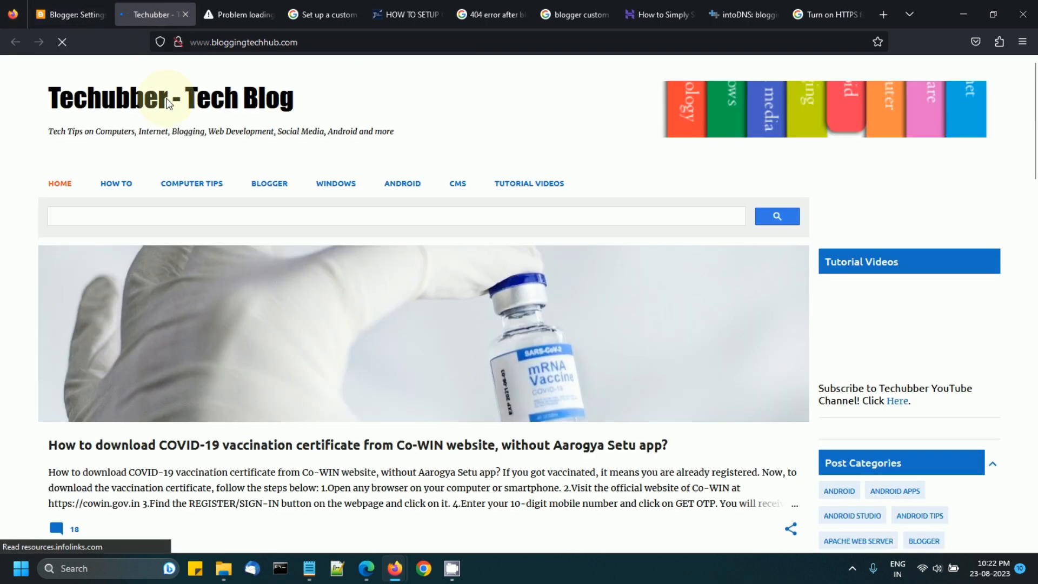
scroll(189, 299, down, 5)
scroll(290, 462, down, 10)
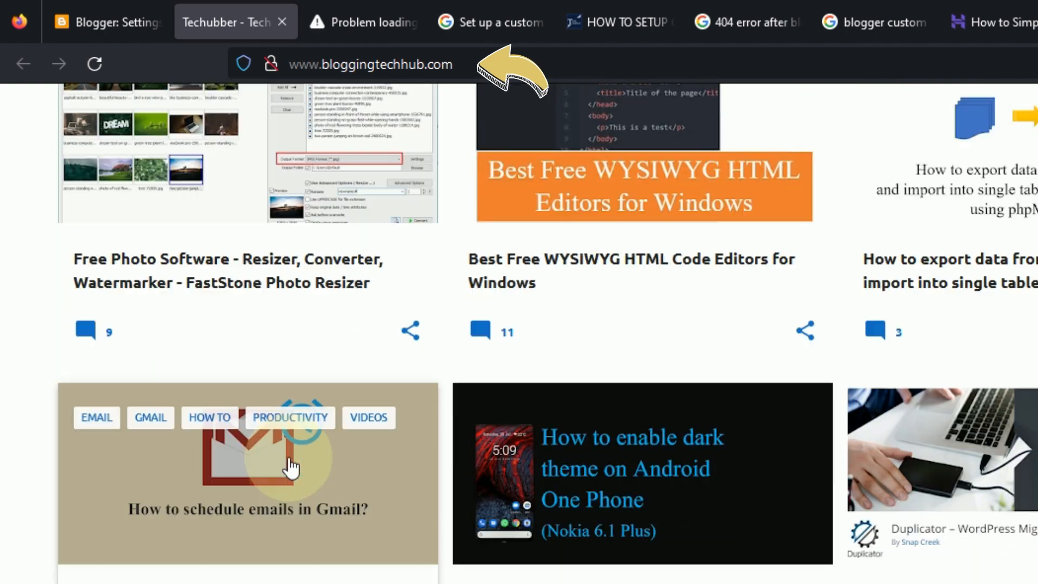
scroll(290, 469, up, 10)
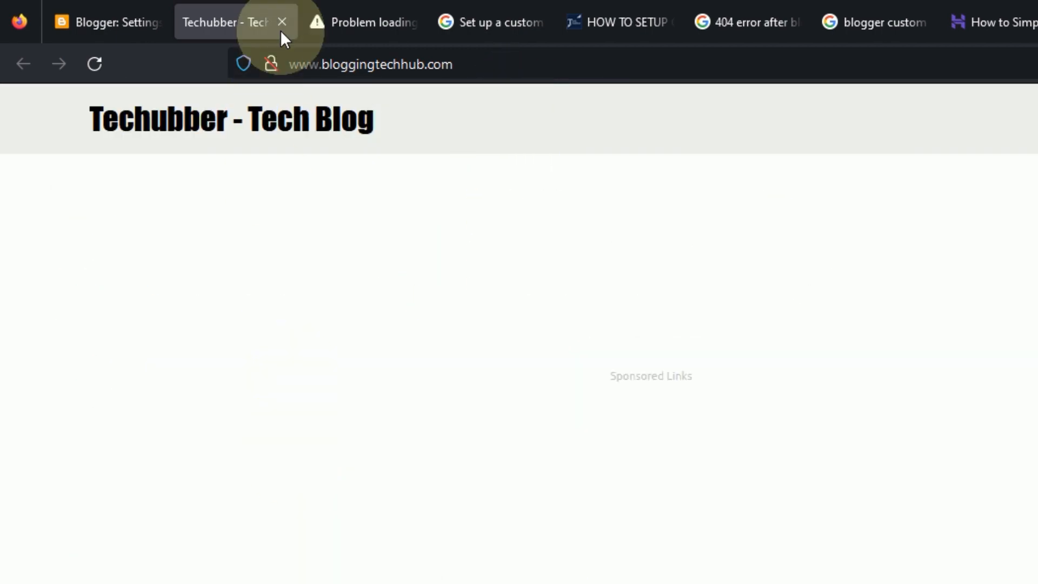
click(281, 22)
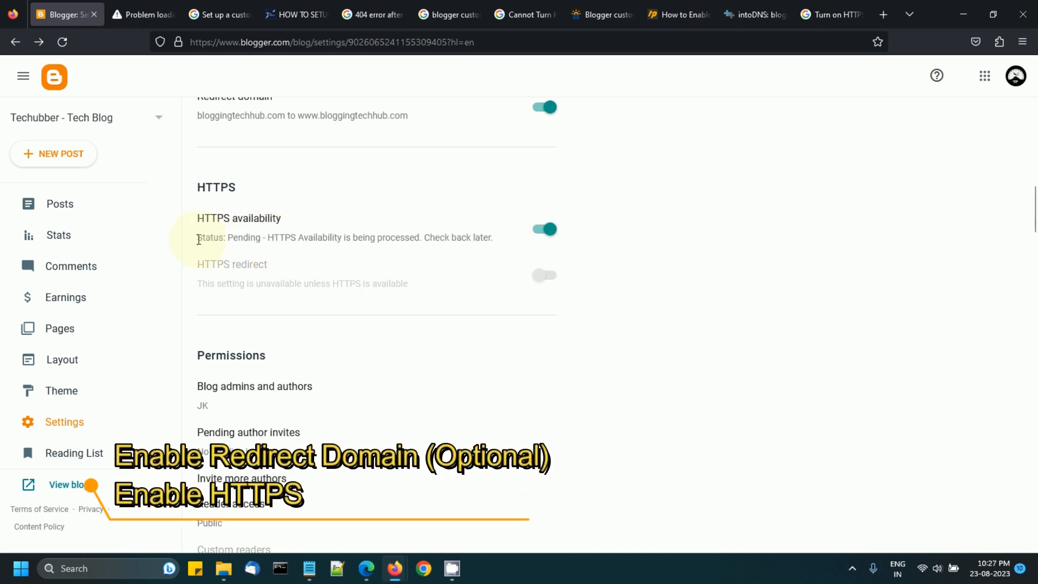
- Check the HTTPS availability status in Blogger's settings and open the blog in a new tab to examine how it loads
scroll(243, 241, up, 2)
drag(198, 240, 496, 340)
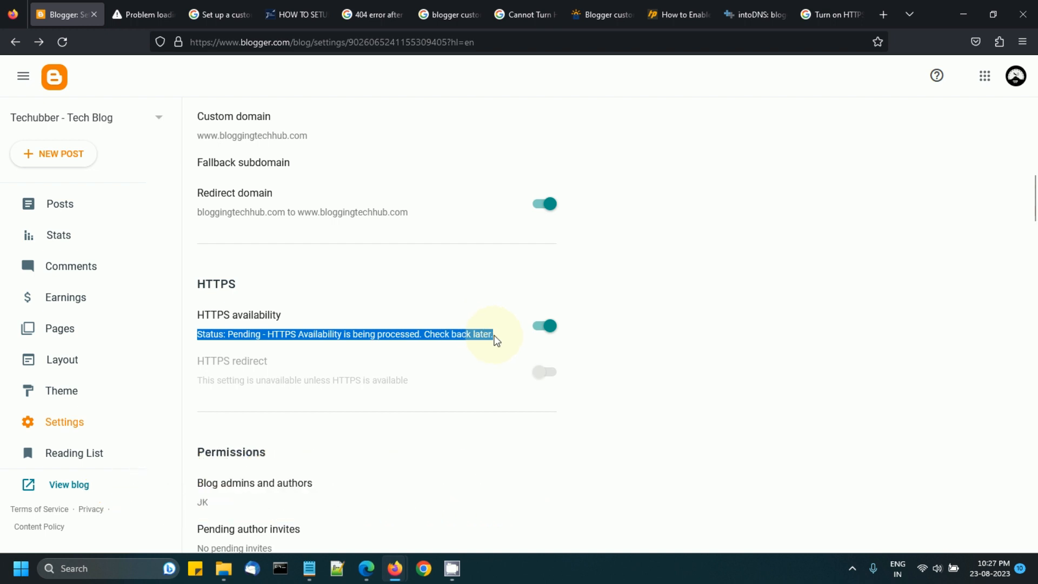
right_click(76, 492)
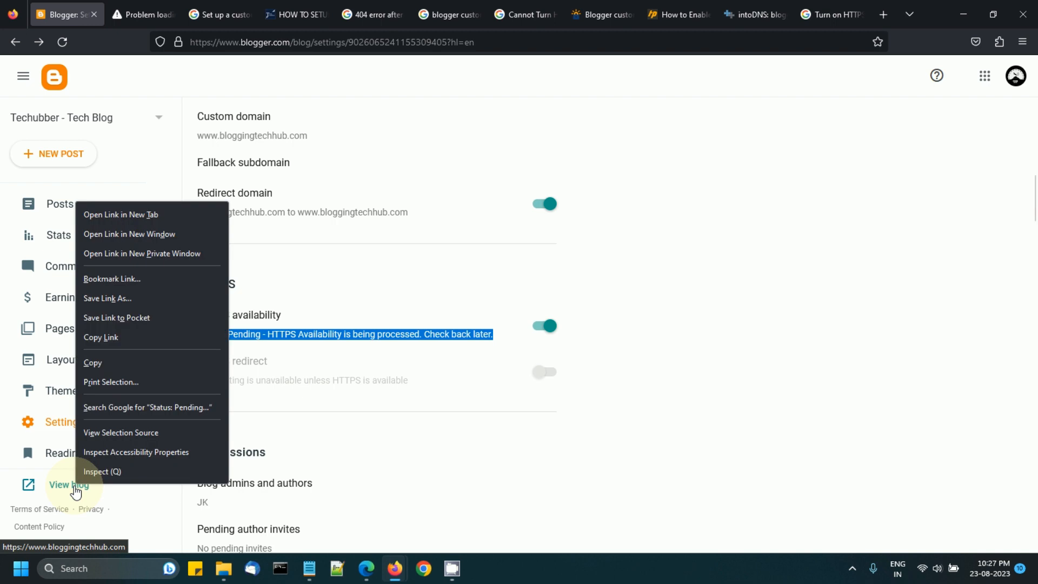
click(128, 217)
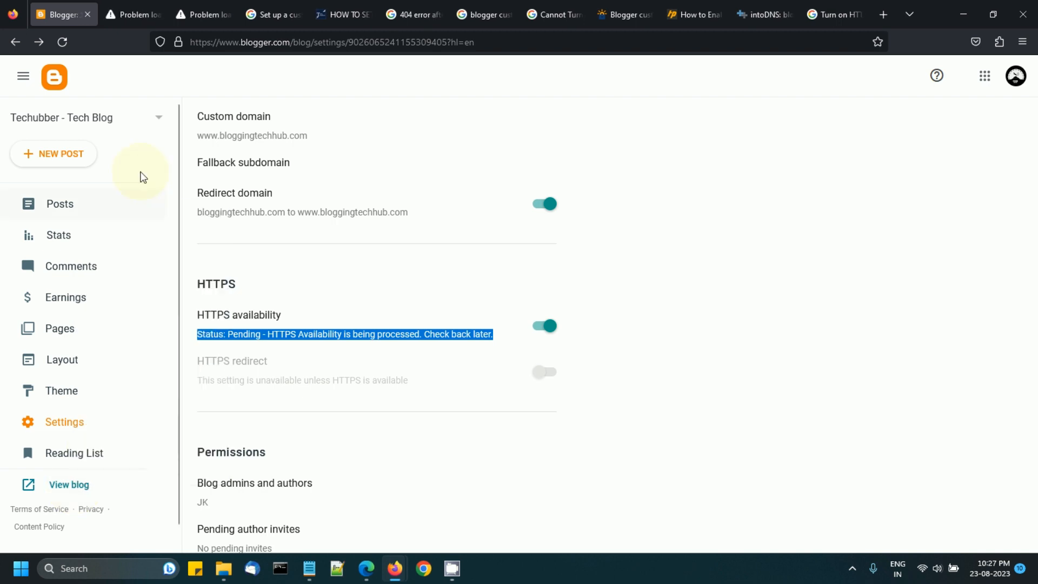
click(143, 16)
drag(276, 221, 456, 221)
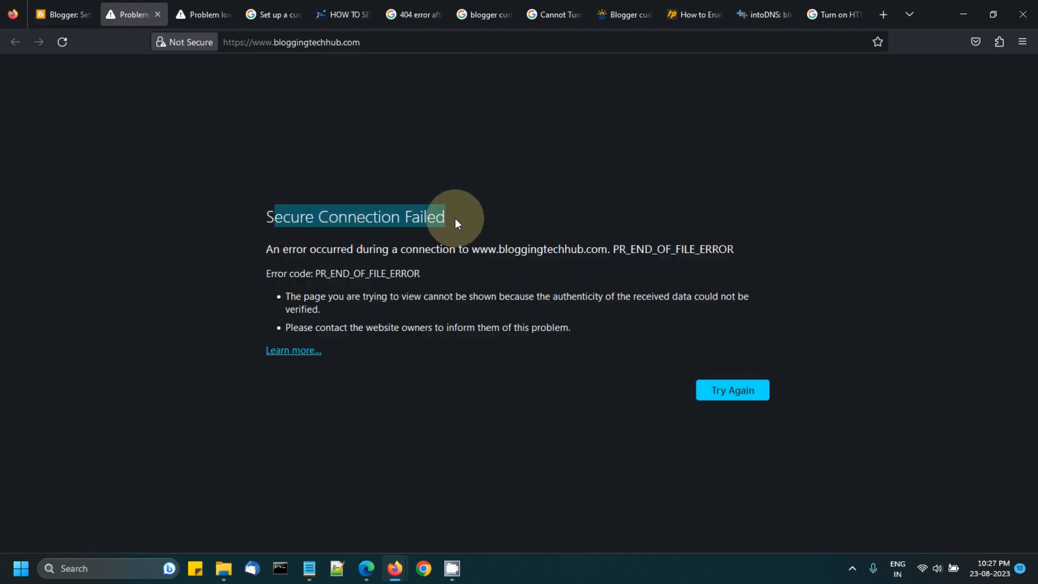
drag(266, 249, 424, 274)
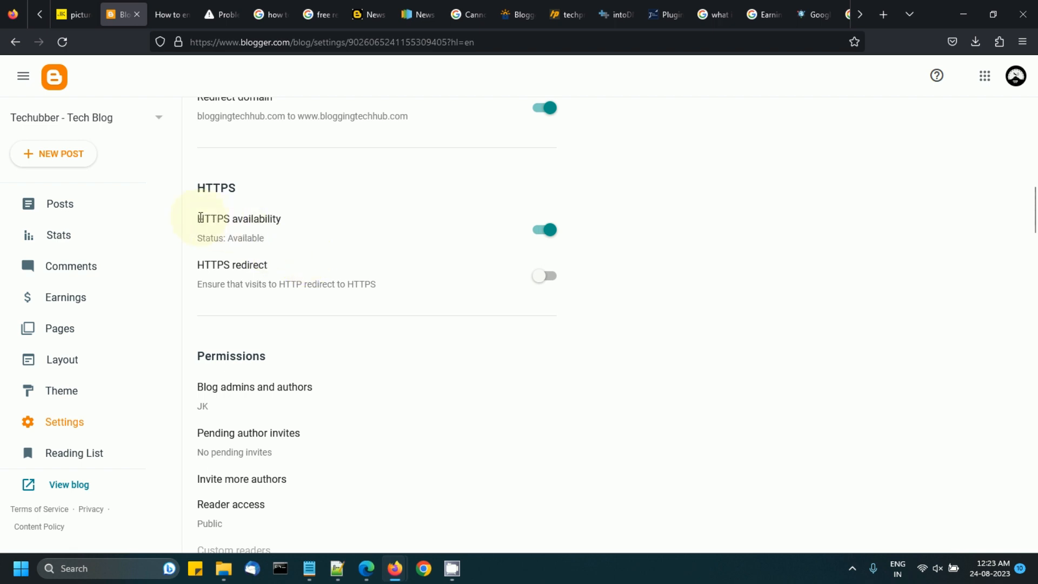
- Recheck the HTTPS availability status in Blogger's settings, dismissing the Fallback subdomain dialog without saving
drag(199, 217, 277, 217)
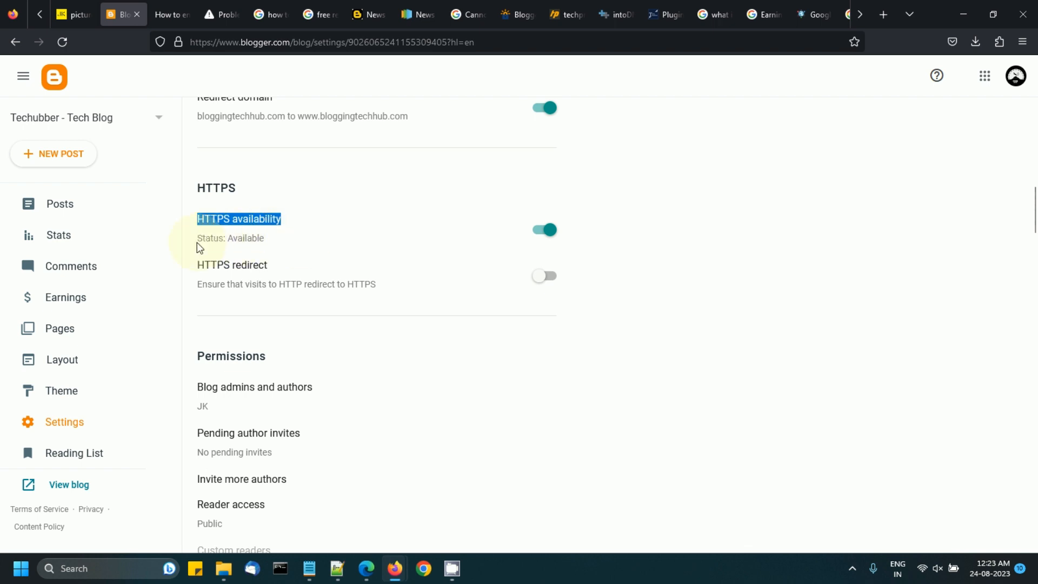
drag(196, 242, 269, 250)
scroll(197, 232, up, 3)
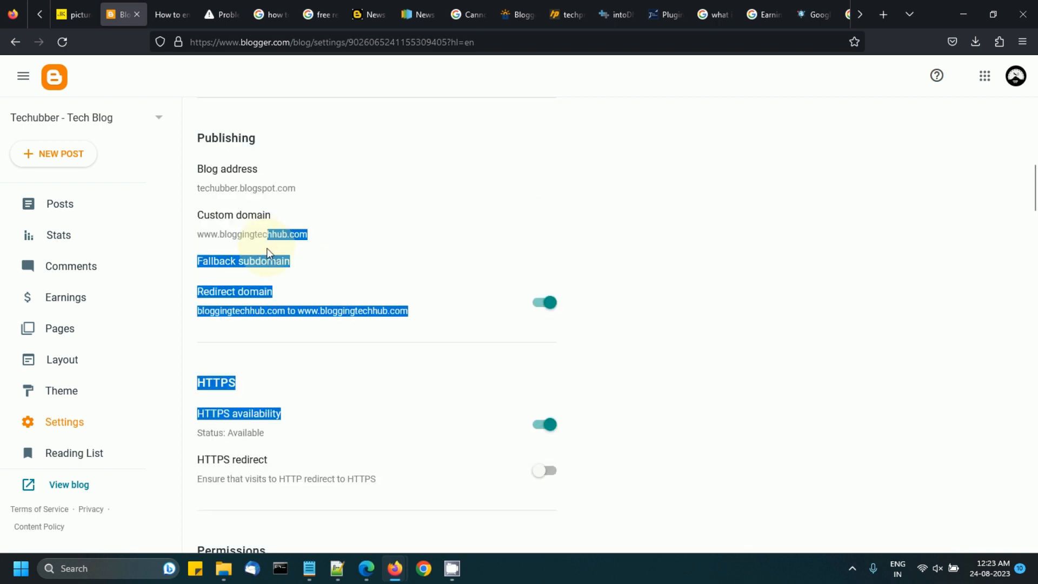
click(267, 258)
click(551, 367)
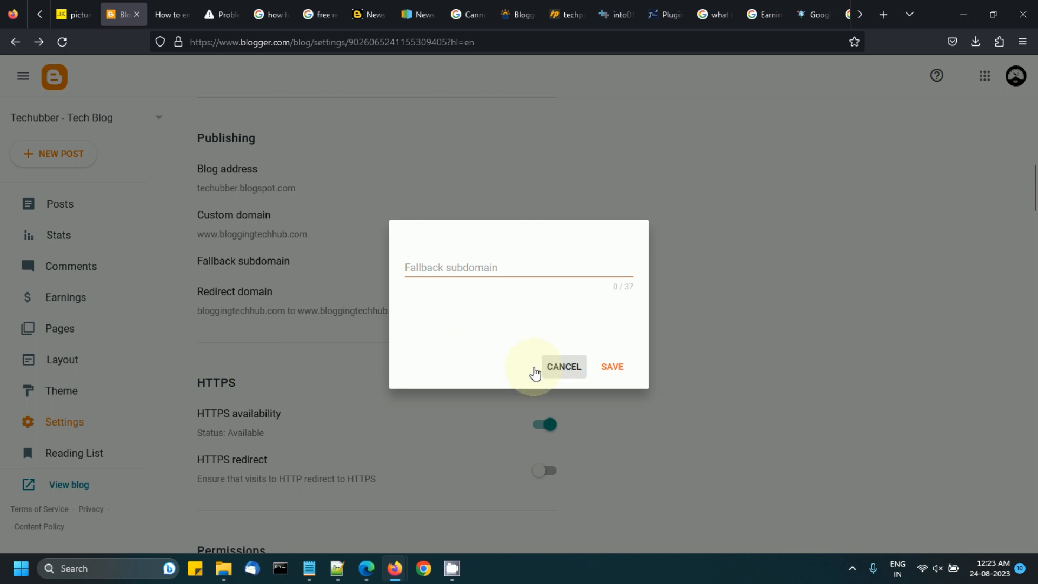
scroll(324, 395, down, 3)
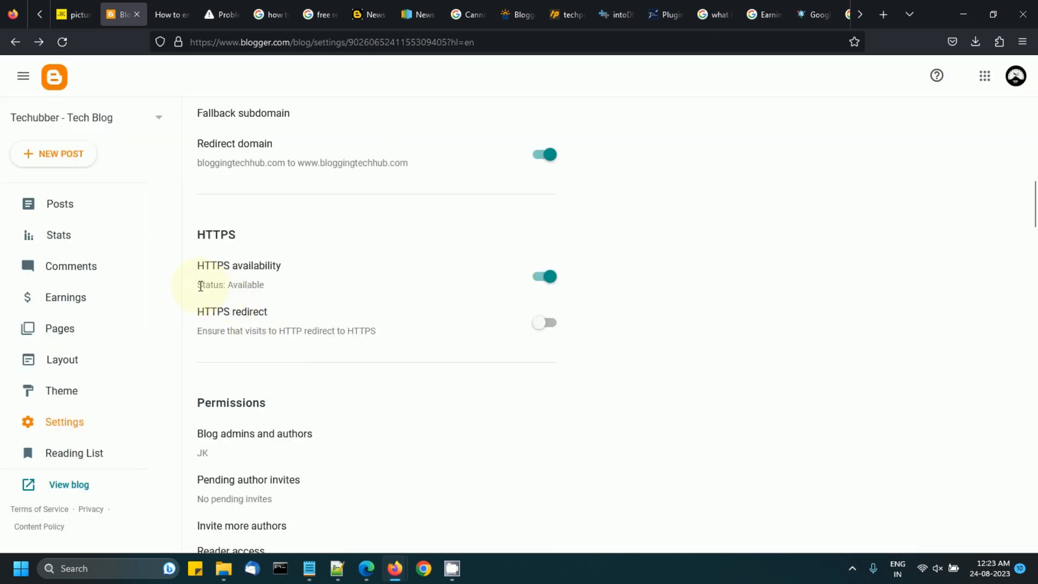
drag(200, 286, 263, 287)
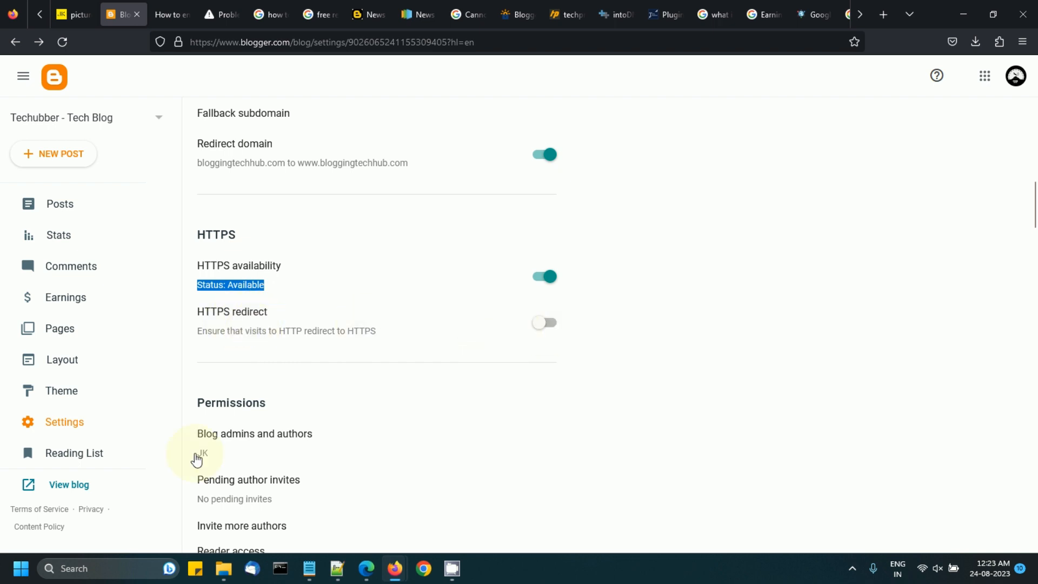
right_click(79, 492)
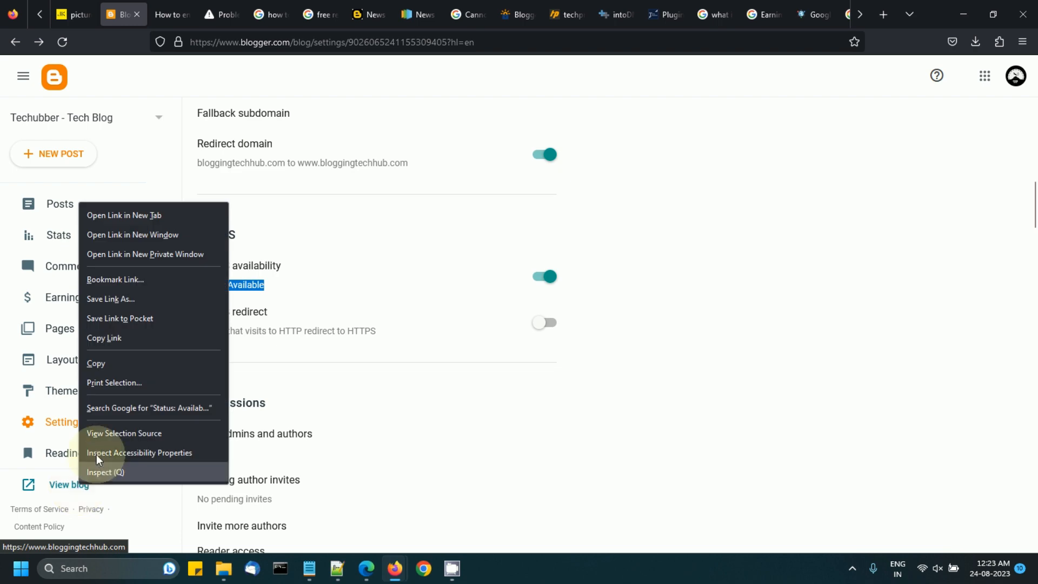
click(143, 216)
click(170, 25)
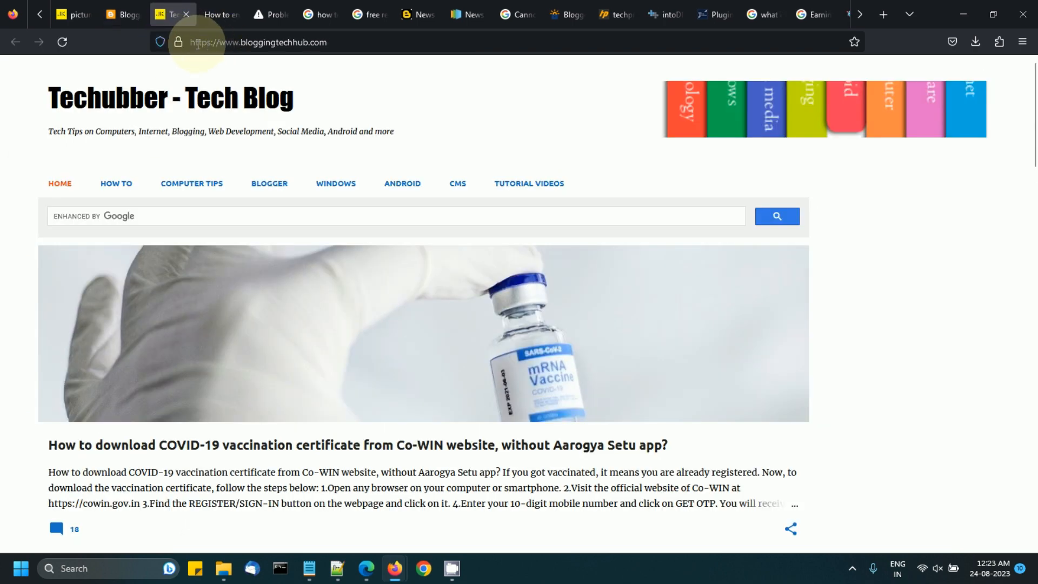
click(178, 41)
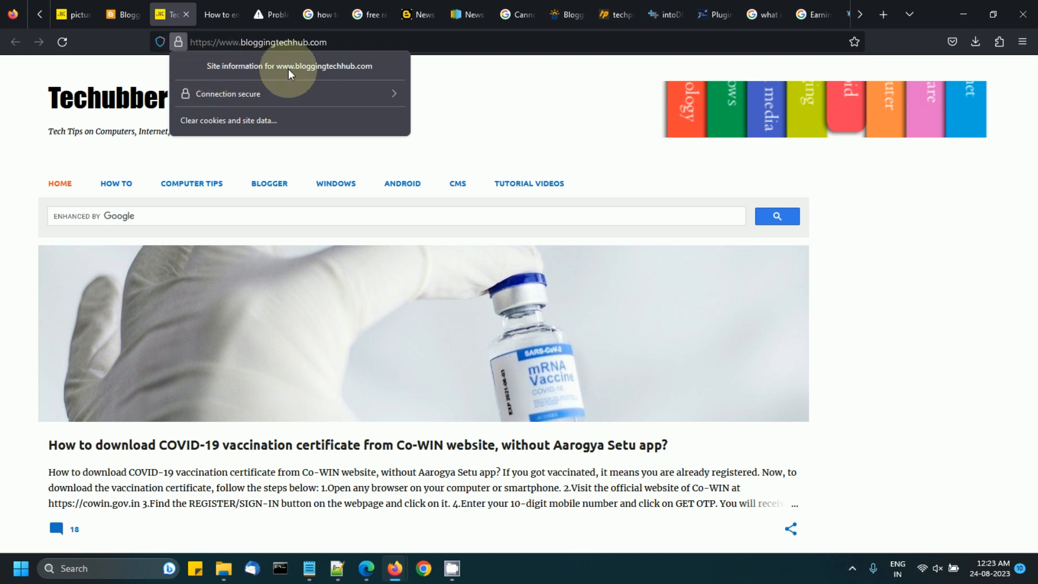
click(267, 95)
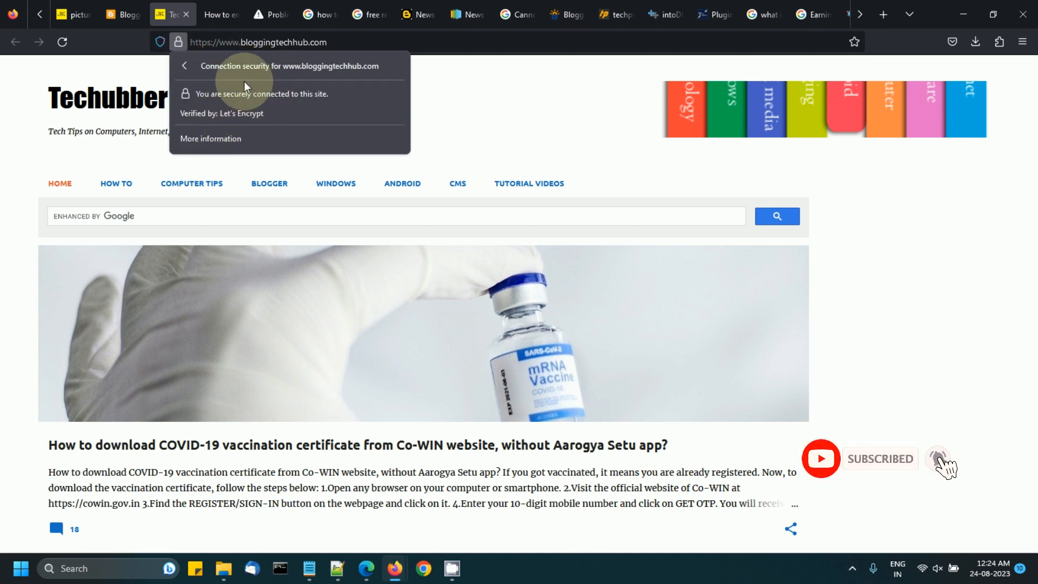
- Return to Blogger's settings and enable HTTPS redirect so that HTTP visits go to HTTPS
click(131, 16)
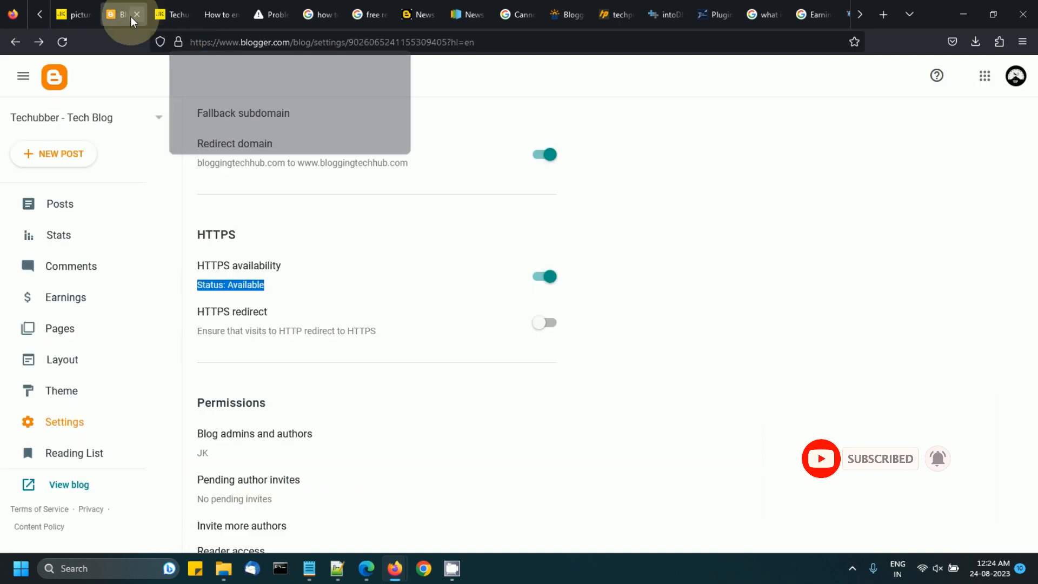
click(233, 288)
scroll(274, 259, up, 2)
drag(201, 267, 285, 364)
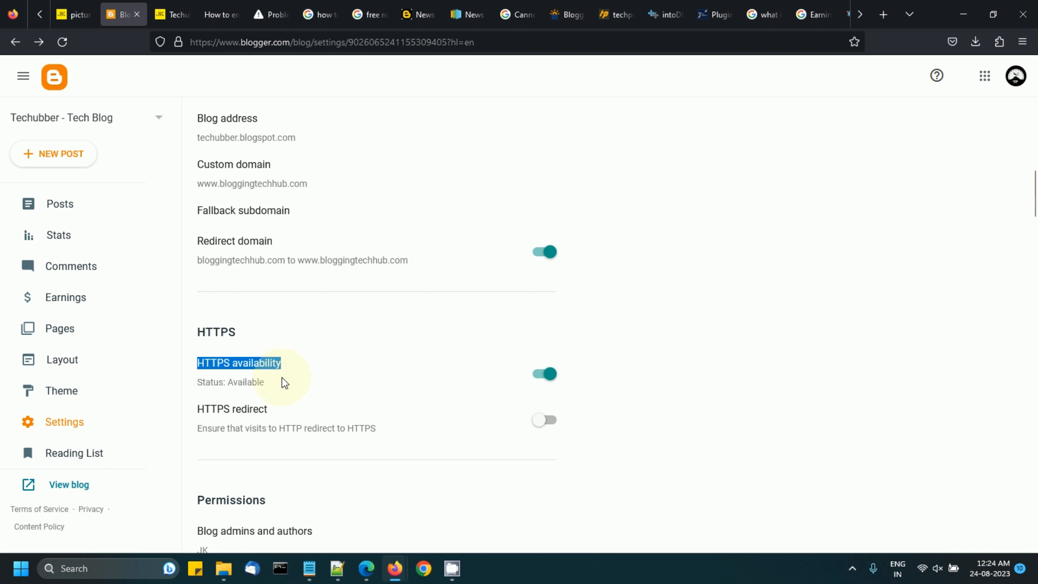
scroll(281, 378, down, 3)
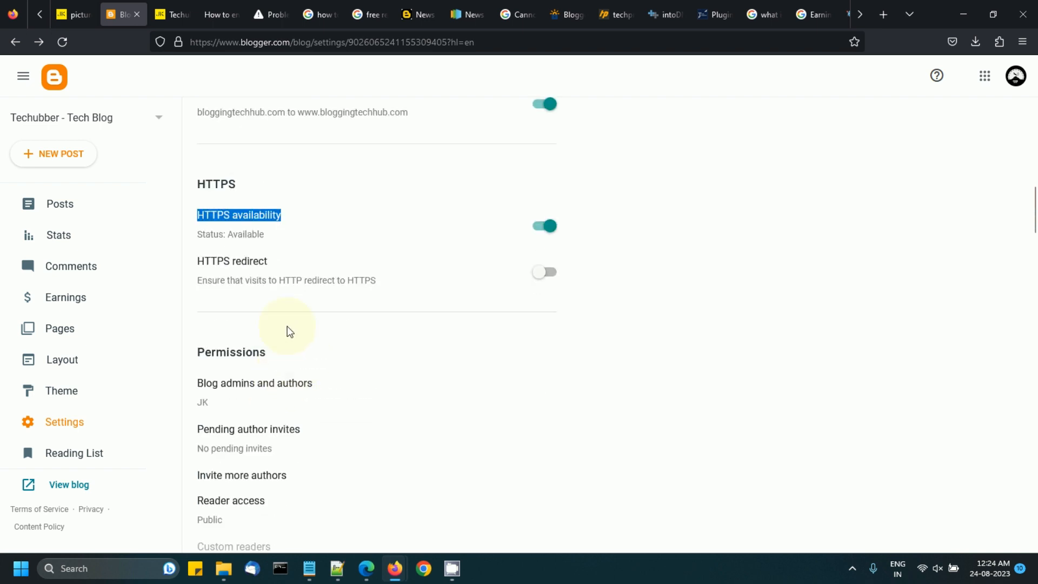
scroll(312, 287, up, 2)
drag(203, 282, 379, 376)
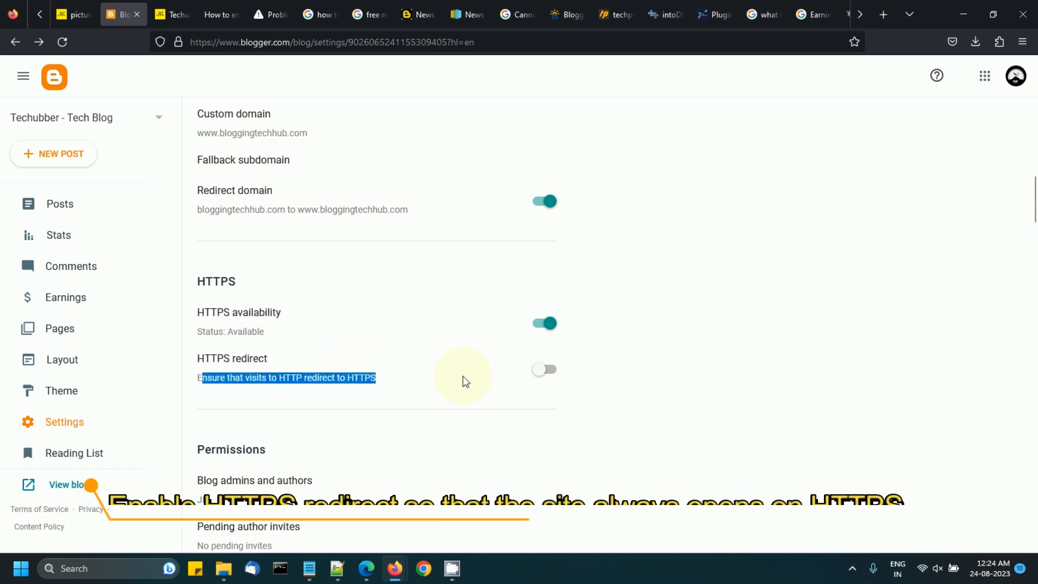
click(544, 369)
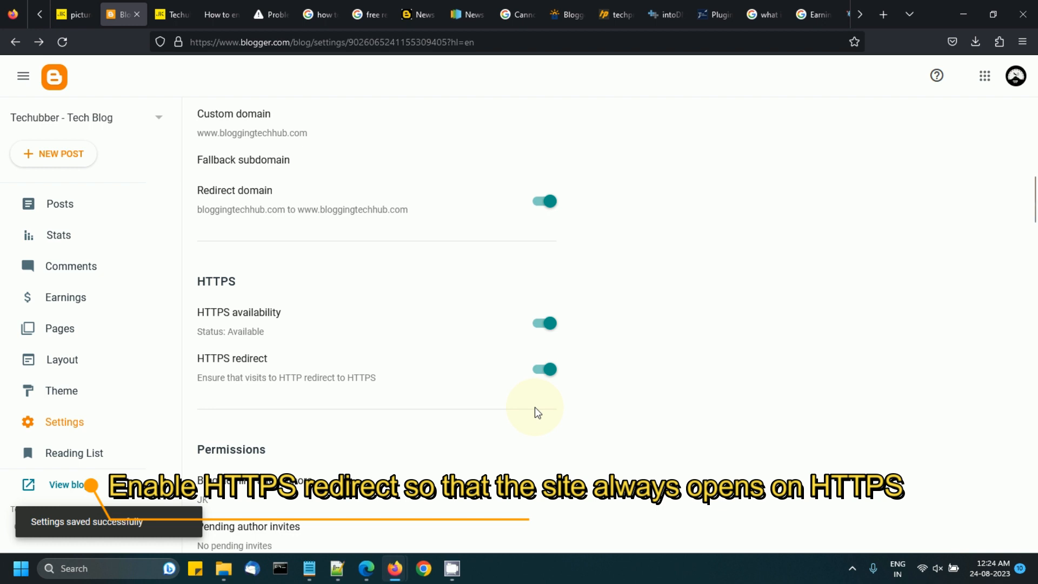
- Review the HTTPS availability and HTTPS redirect options, including the redirect description, in Blogger's settings
scroll(534, 408, down, 3)
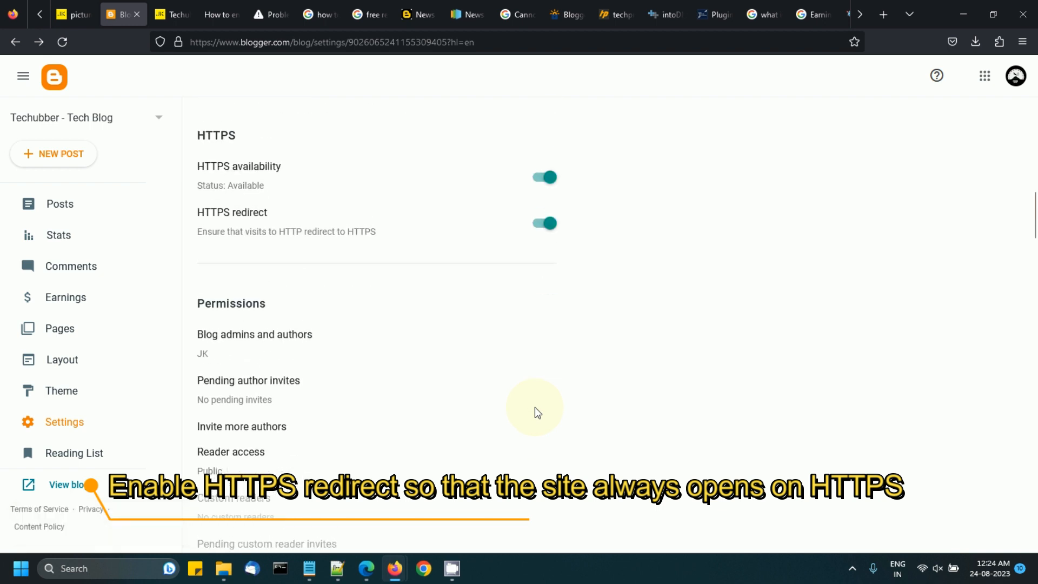
scroll(534, 407, up, 2)
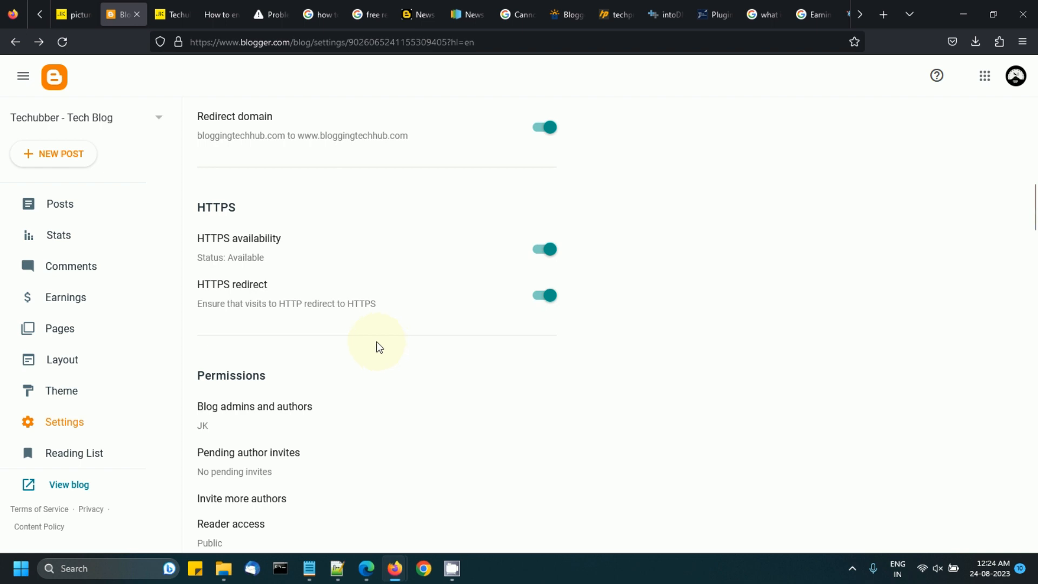
double_click(287, 303)
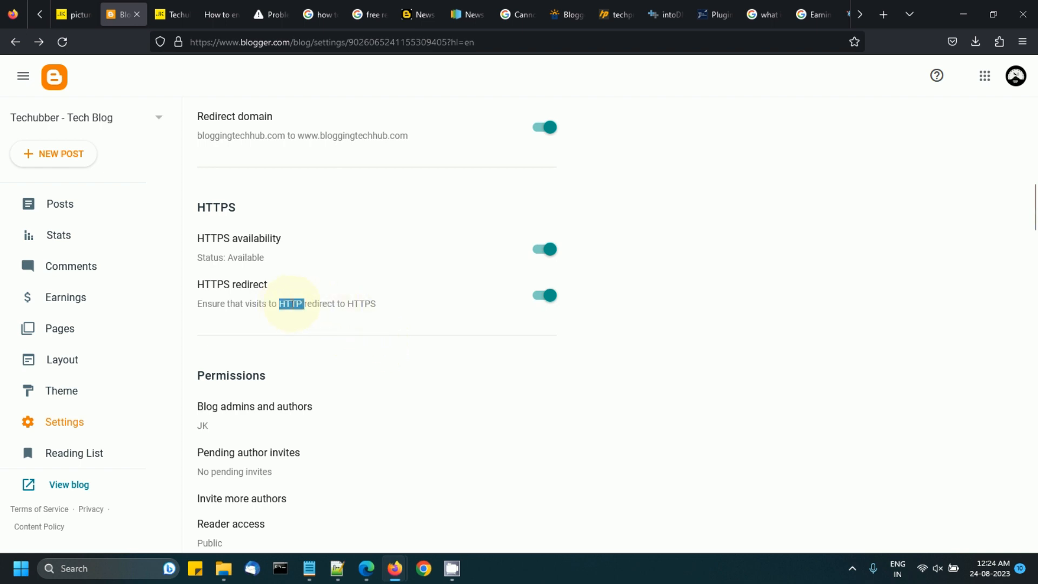
double_click(359, 304)
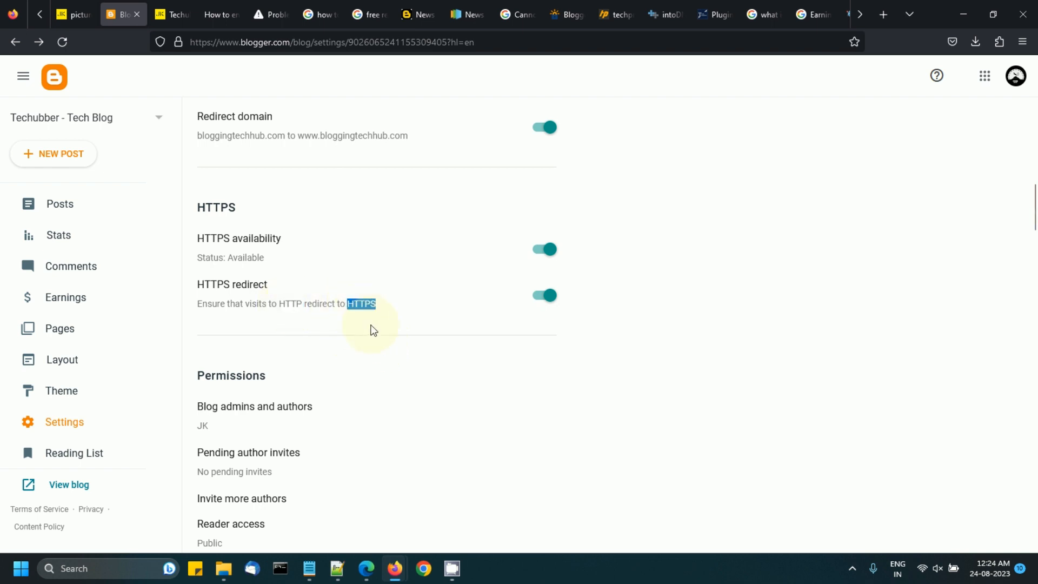
click(207, 240)
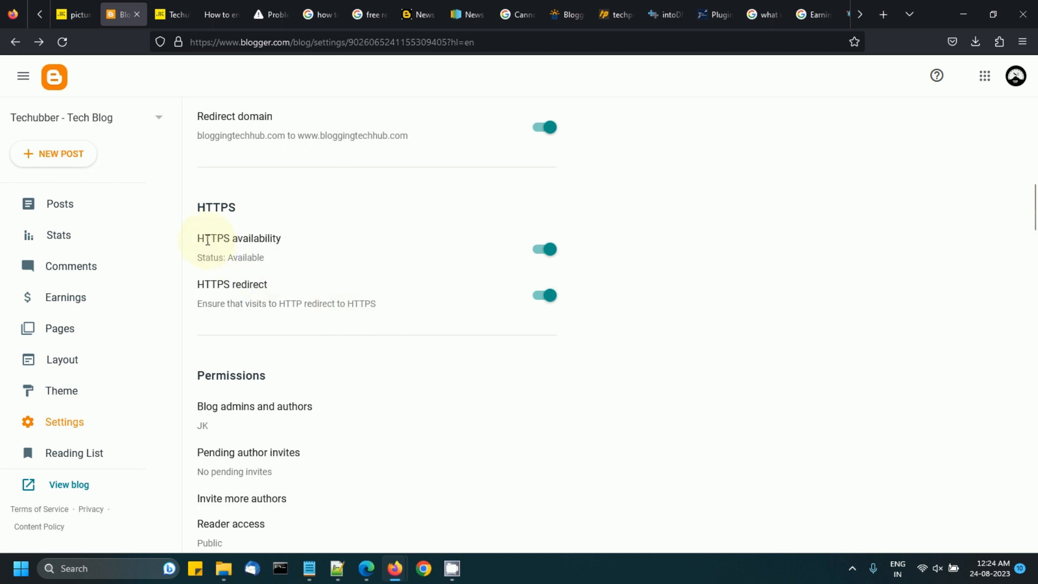
scroll(216, 236, up, 2)
drag(202, 238, 293, 421)
scroll(270, 292, up, 2)
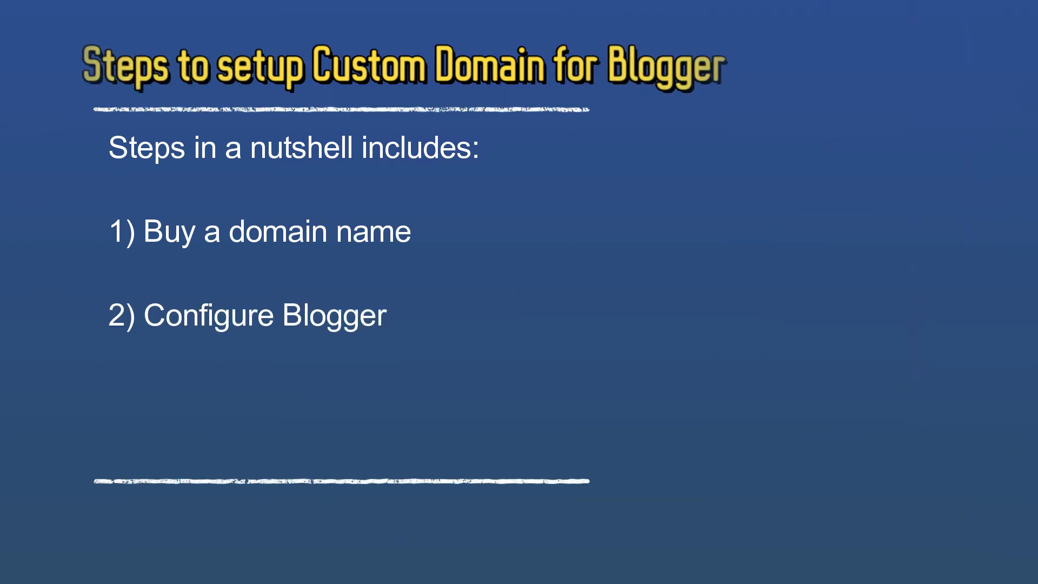